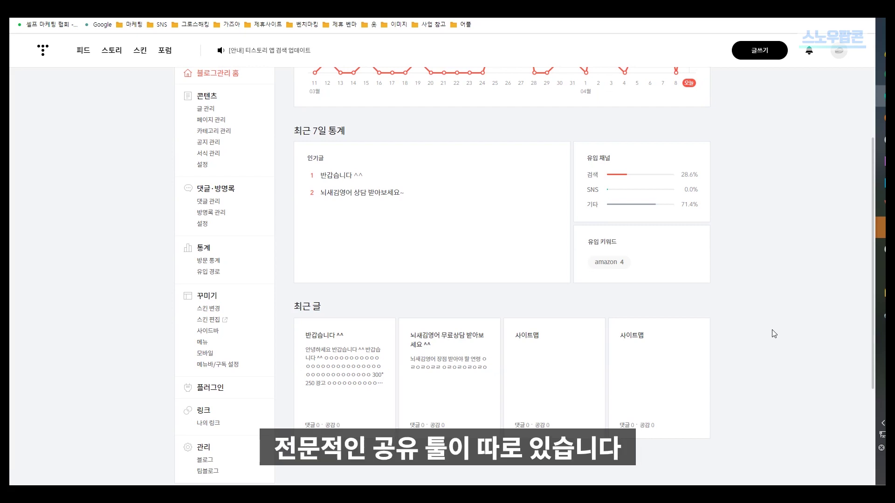
- Open the settings of the SNS 글보내기 plugin from the blog's plugin list
scroll(272, 379, "down", 3)
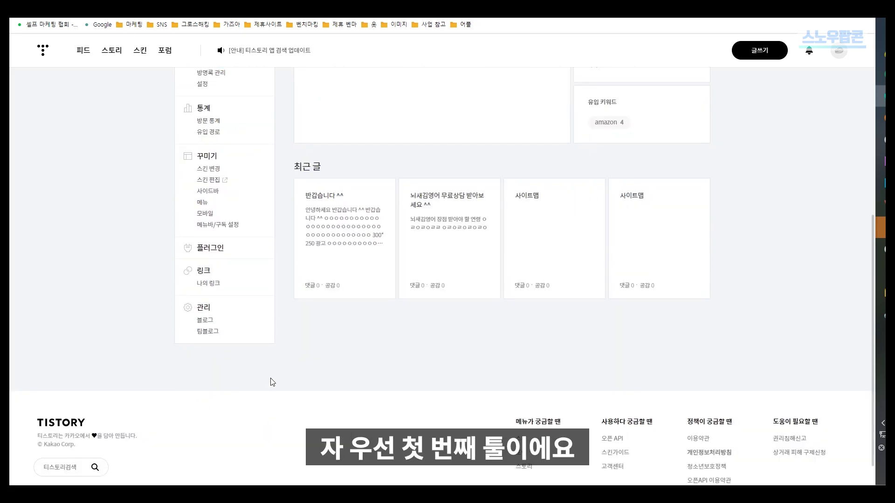
scroll(280, 375, "up", 2)
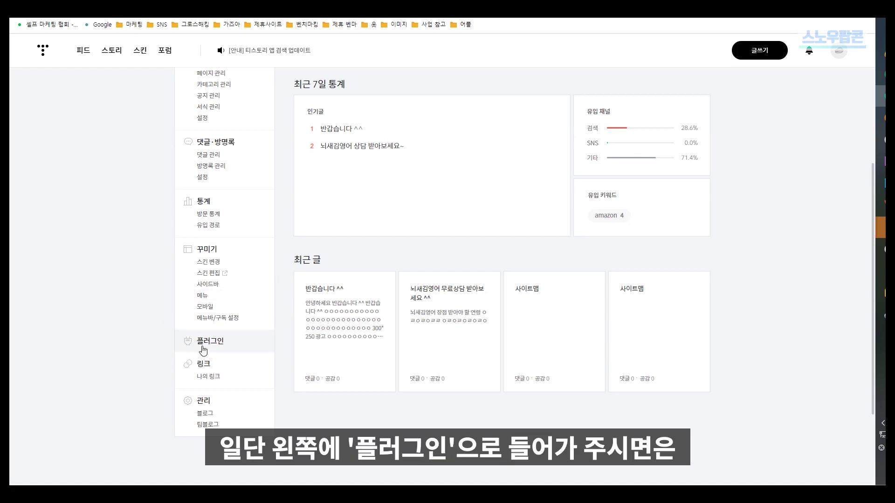
left_click(242, 353)
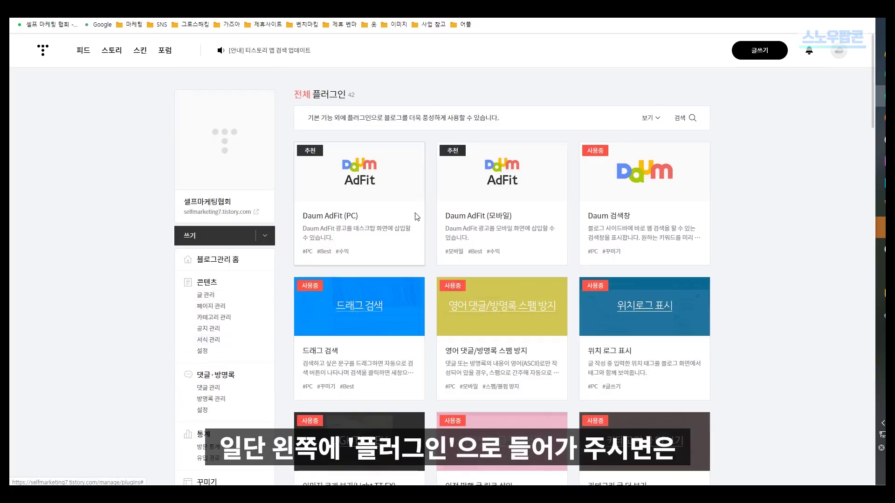
scroll(475, 254, "down", 3)
scroll(476, 256, "down", 3)
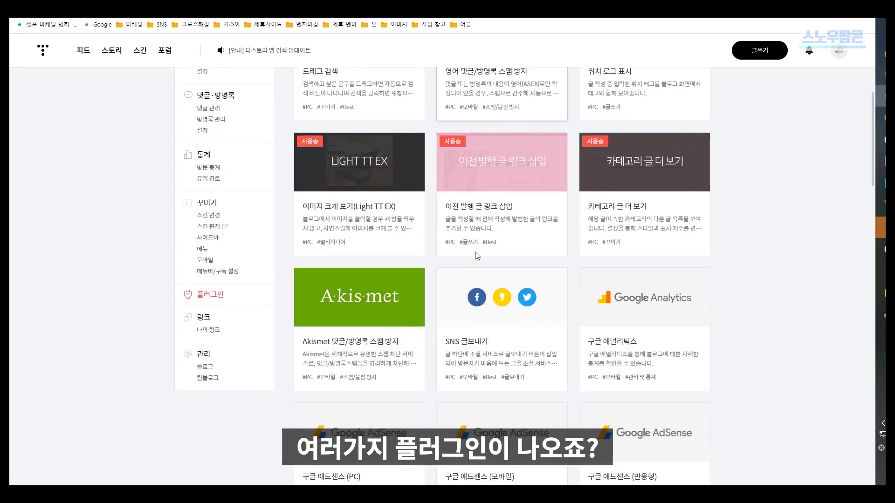
scroll(475, 254, "up", 2)
scroll(475, 253, "down", 4)
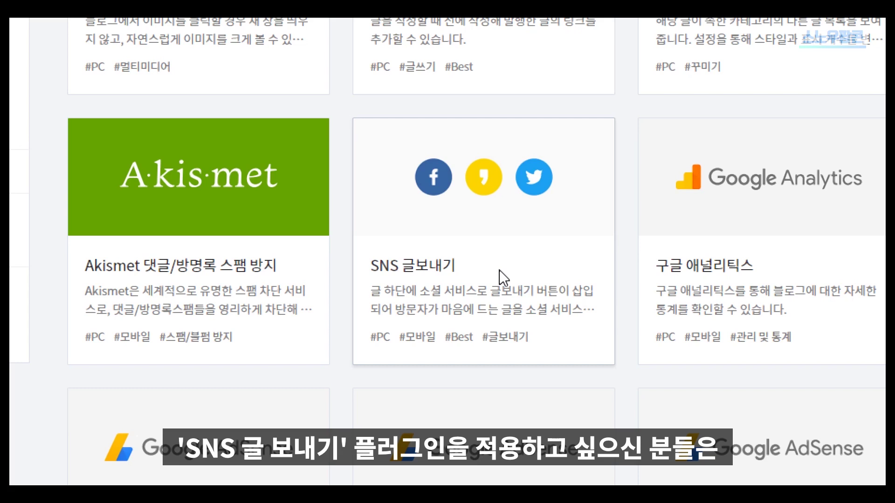
left_click(432, 268)
key("super")
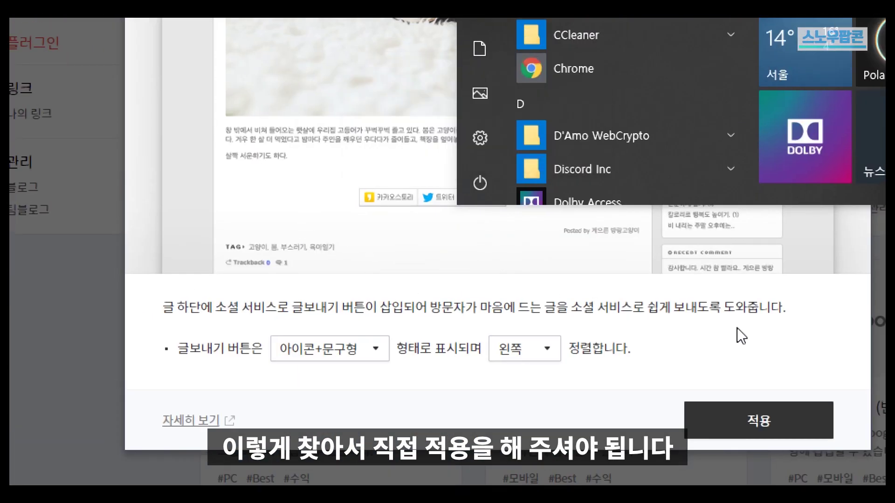
left_click(736, 329)
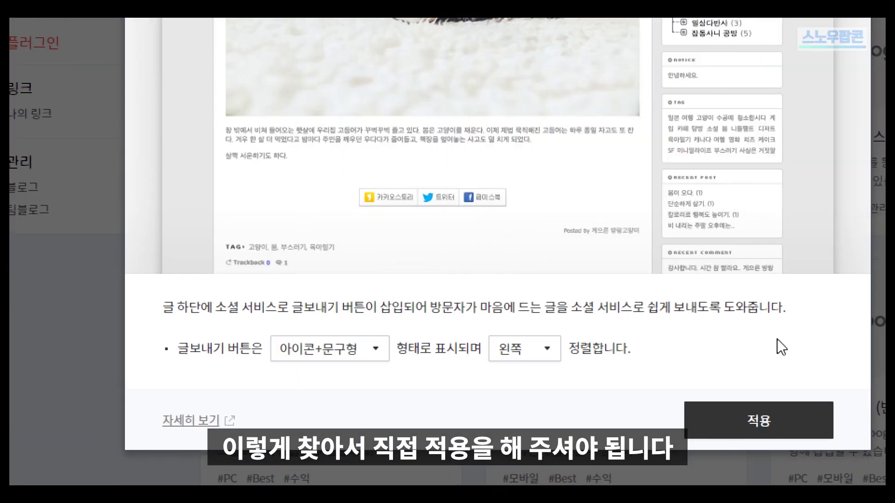
- Set the share buttons to 아이콘+문구형 style with 가운데 alignment and apply the plugin
left_click(365, 349)
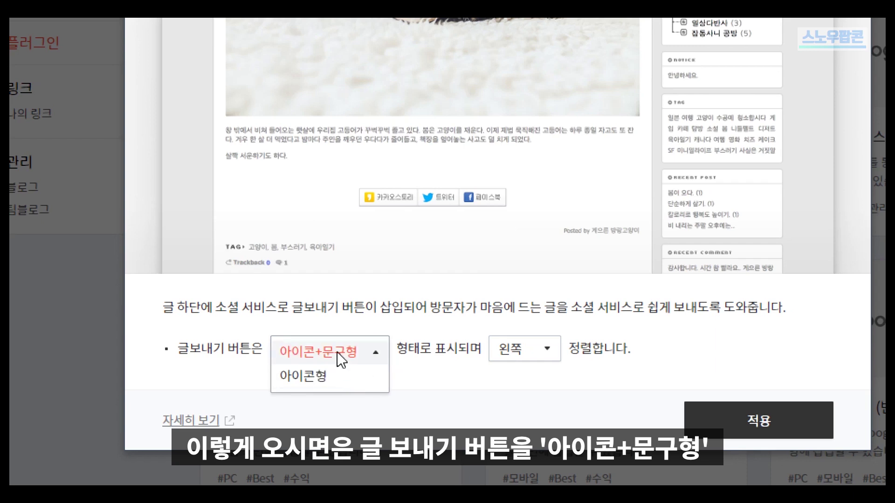
left_click(332, 387)
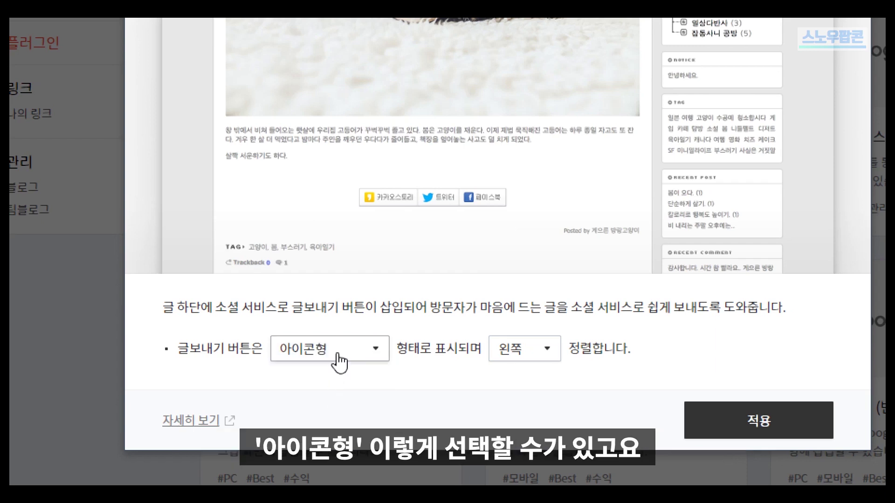
left_click(336, 355)
left_click(337, 359)
left_click(519, 345)
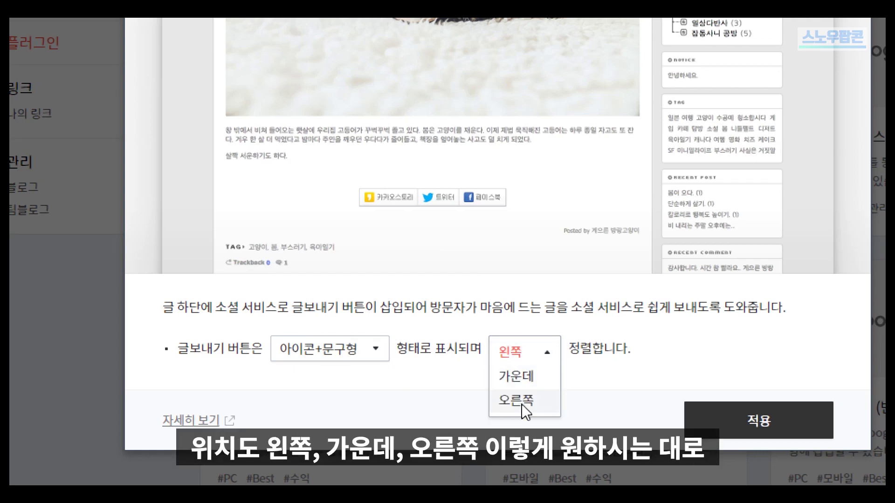
left_click(528, 370)
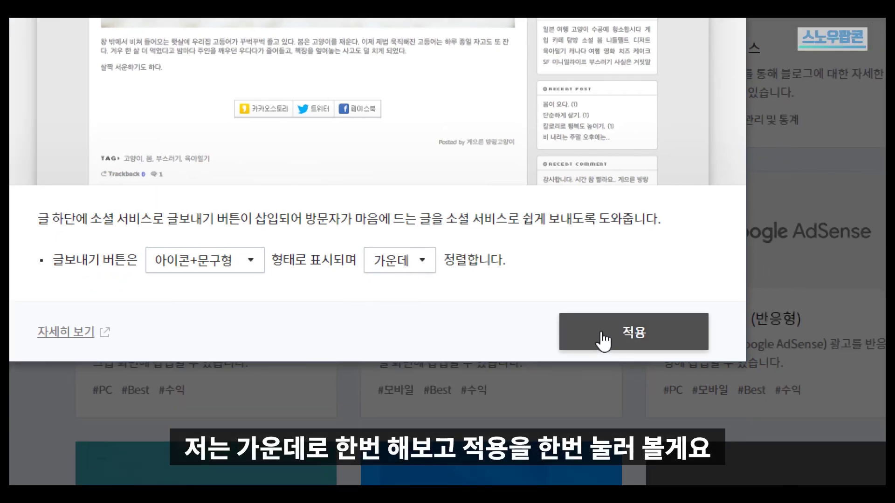
left_click(753, 422)
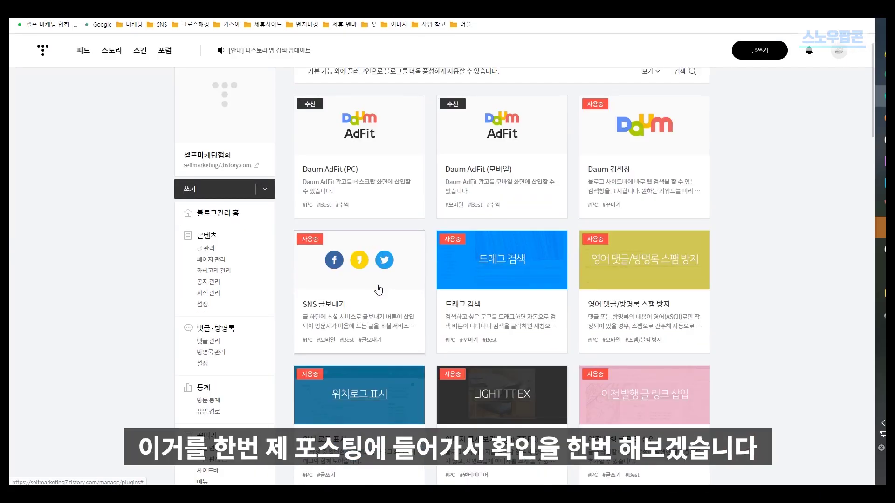
- Open the post "반갑습니다 ^^" from post management and check the share buttons below its content
left_click(230, 249)
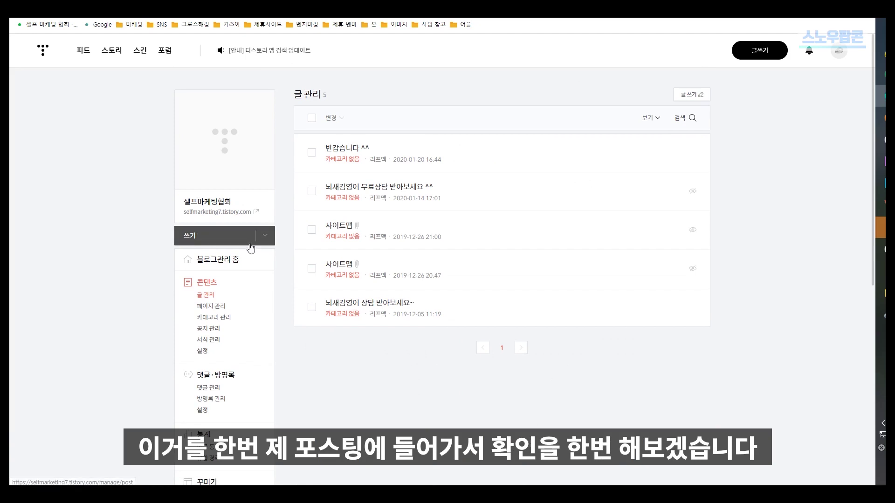
left_click(330, 148)
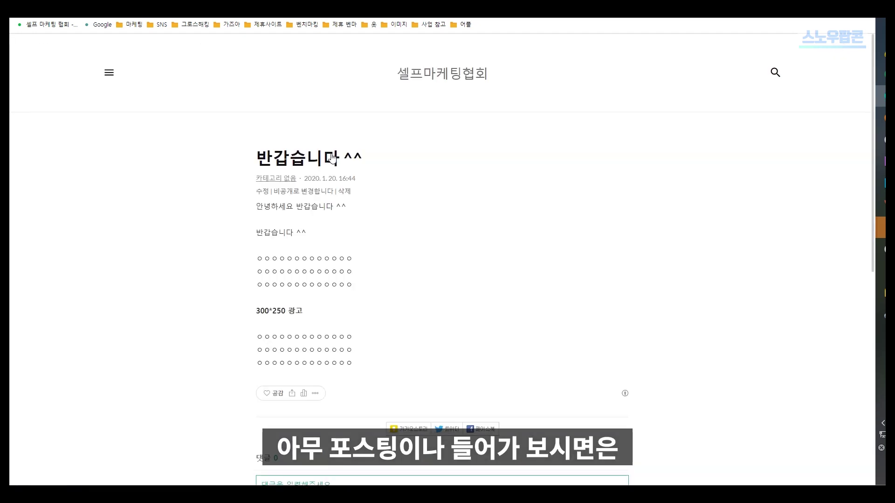
scroll(401, 234, "down", 3)
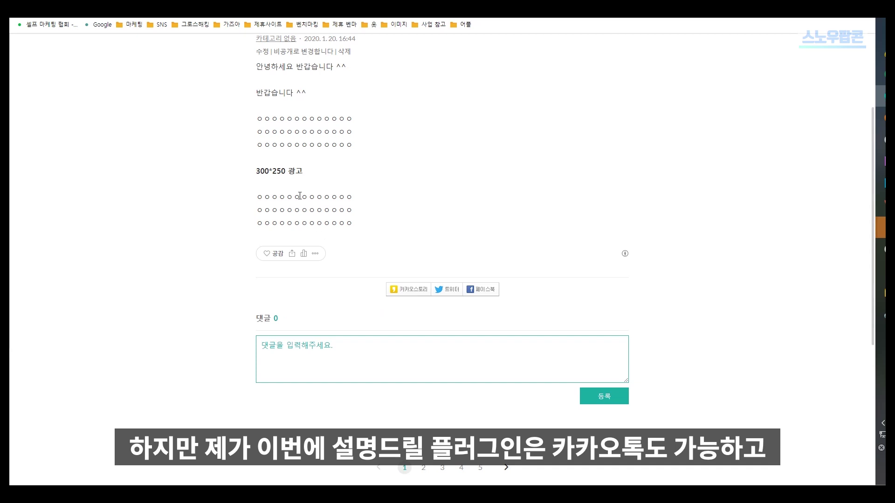
scroll(397, 133, "up", 3)
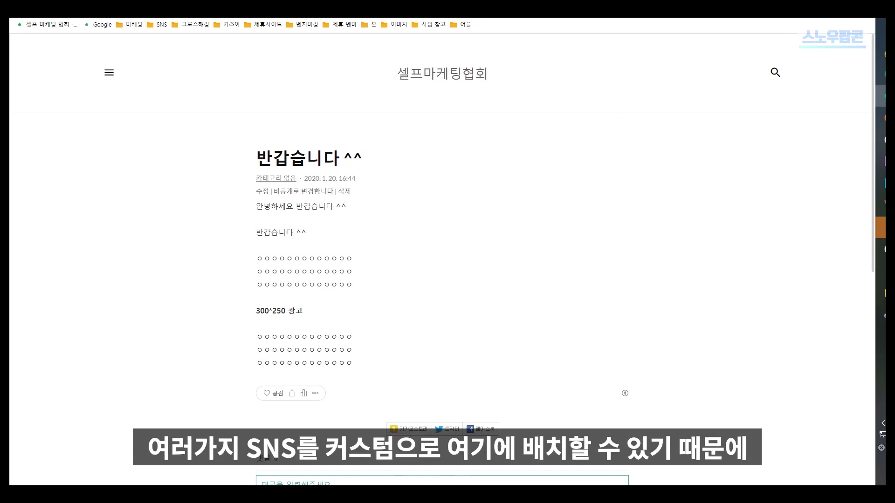
key("ctrl+Tab")
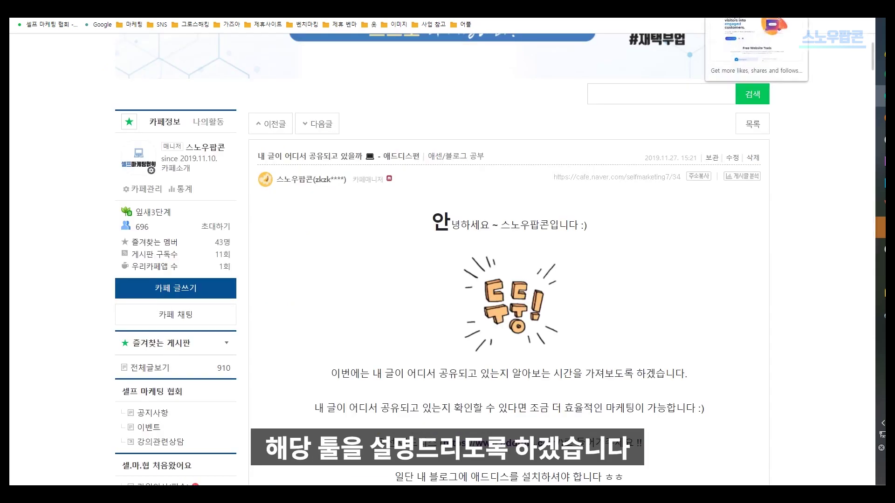
key("ctrl+Tab")
key("ctrl+Tab")
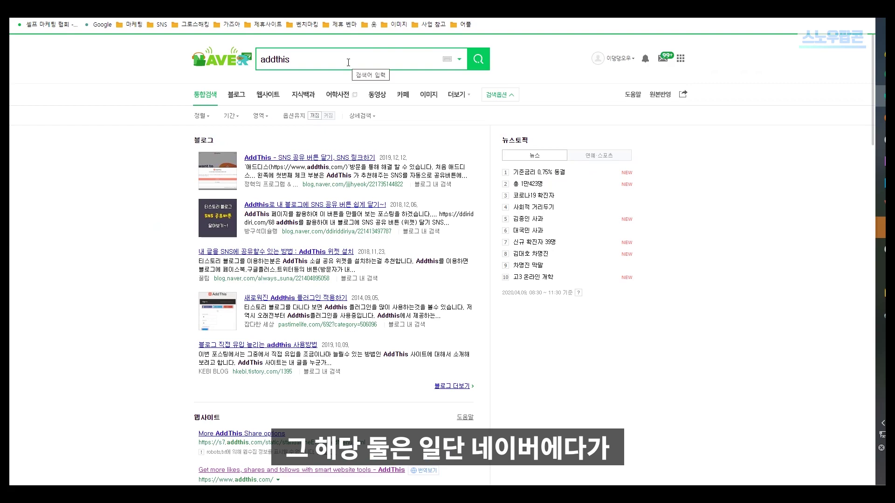
left_click(285, 64)
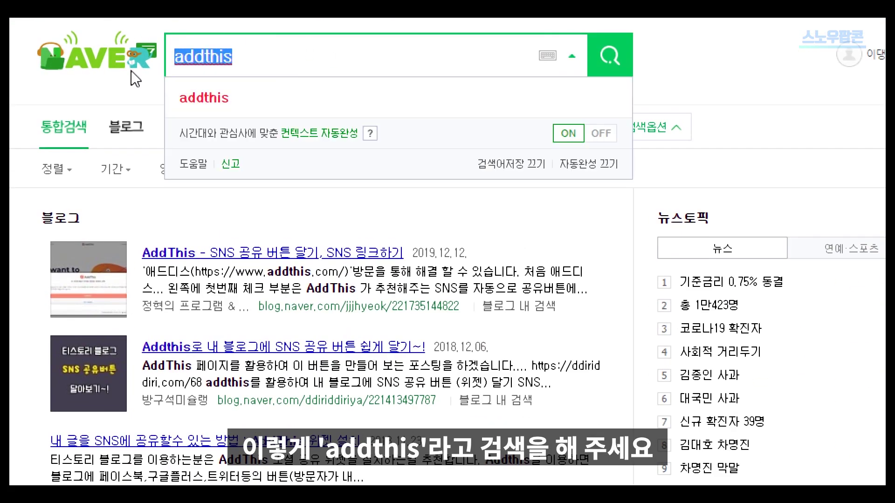
left_click(160, 204)
scroll(162, 207, "down", 1)
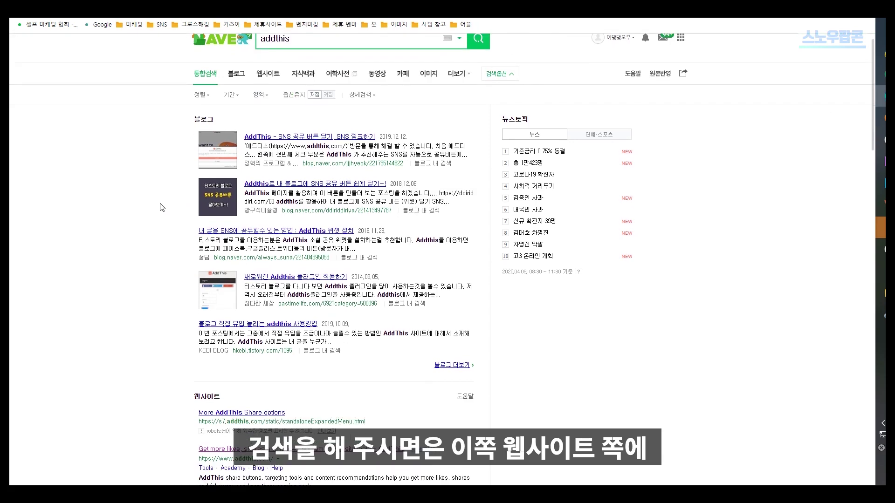
scroll(162, 208, "down", 3)
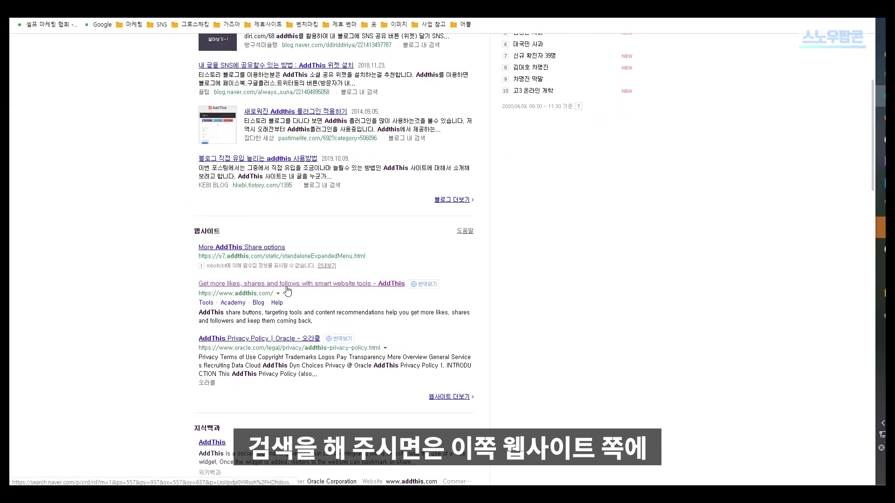
left_click_drag(311, 296, 223, 296)
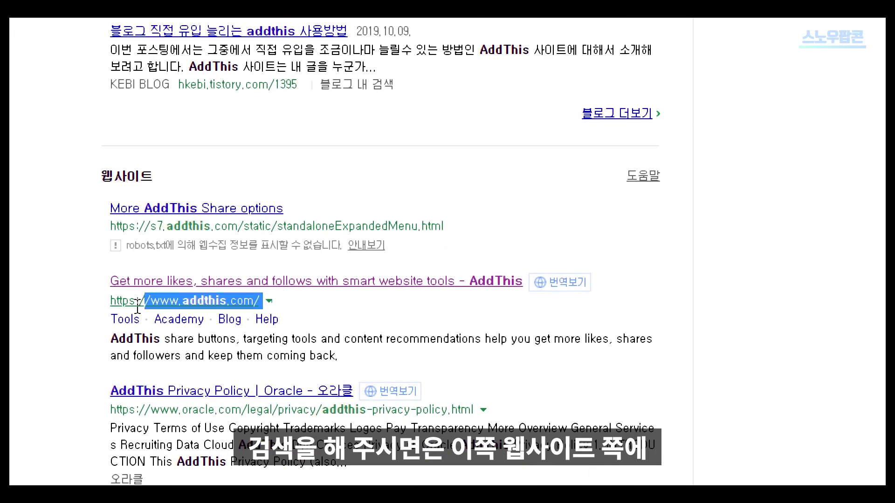
left_click_drag(137, 305, 108, 309)
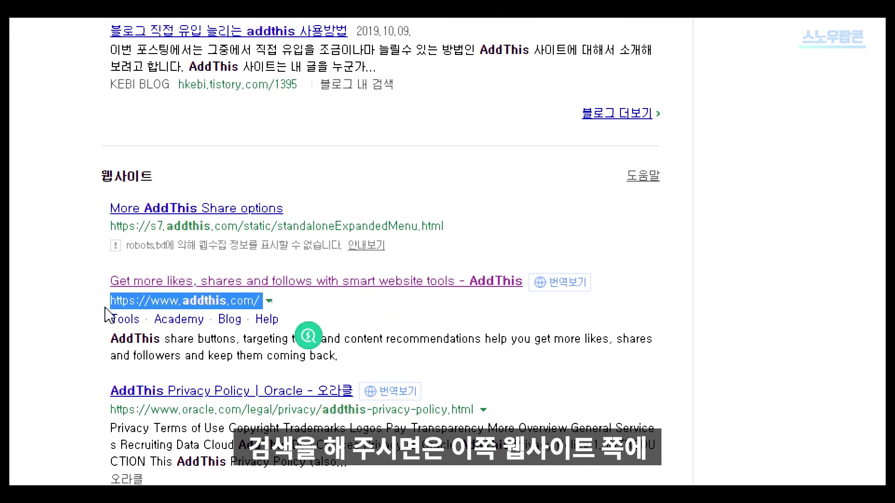
left_click(438, 282)
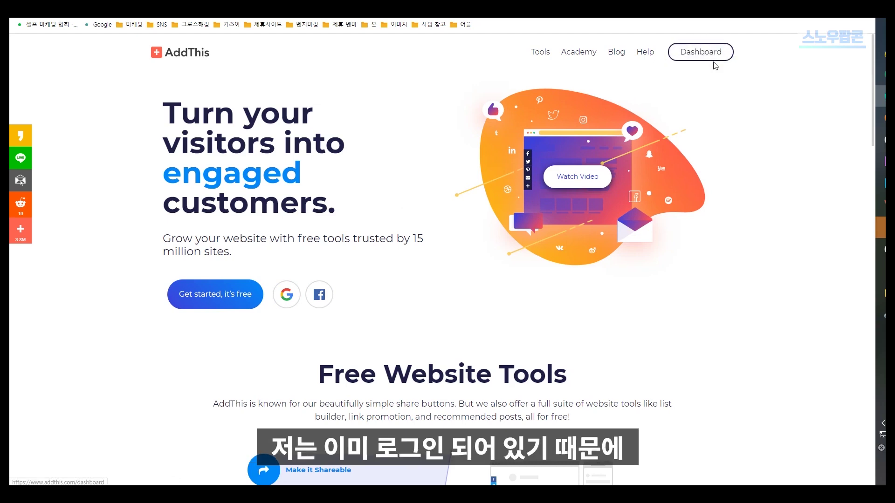
- Go to the tools section of the AddThis dashboard and add a new Share Buttons tool
left_click(690, 54)
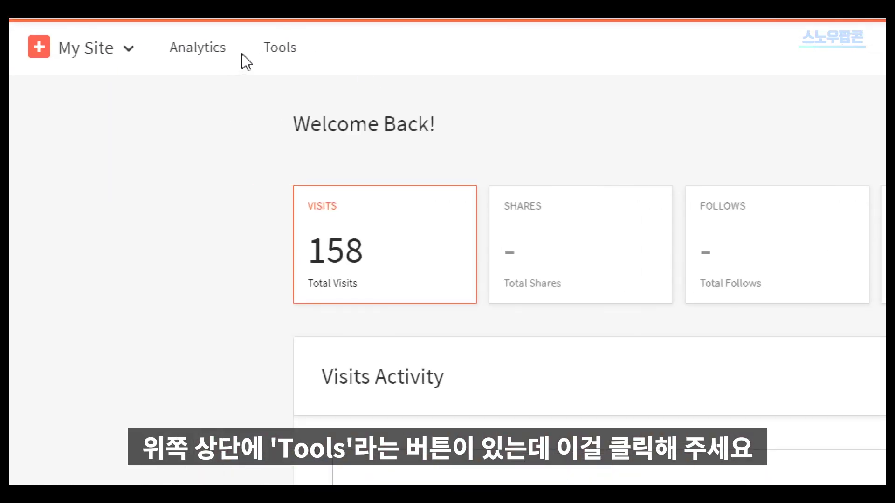
left_click(278, 55)
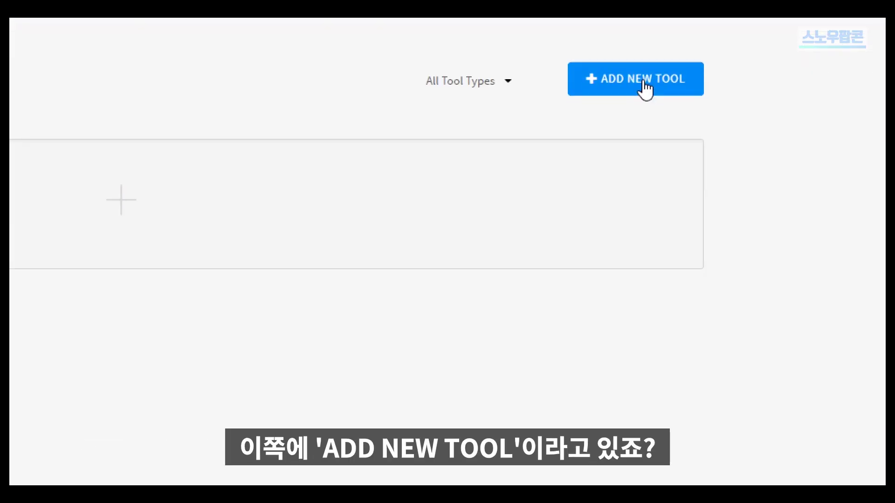
left_click(643, 83)
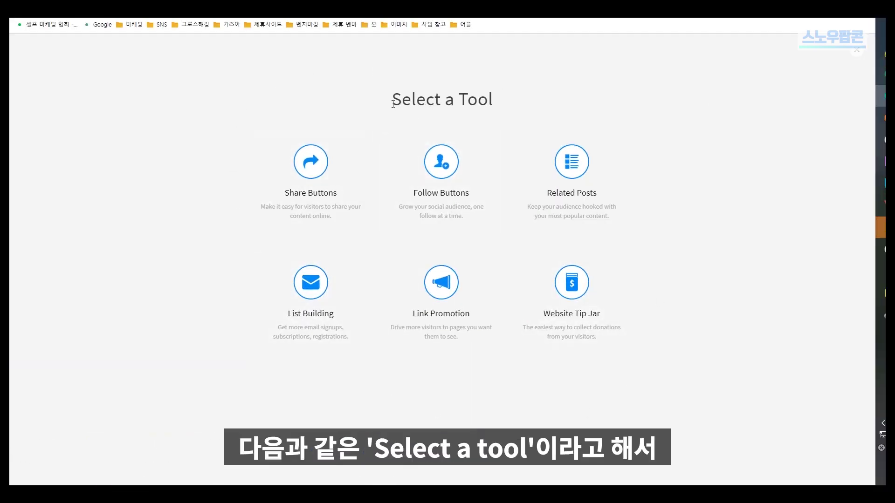
left_click_drag(387, 98, 532, 99)
left_click(694, 201)
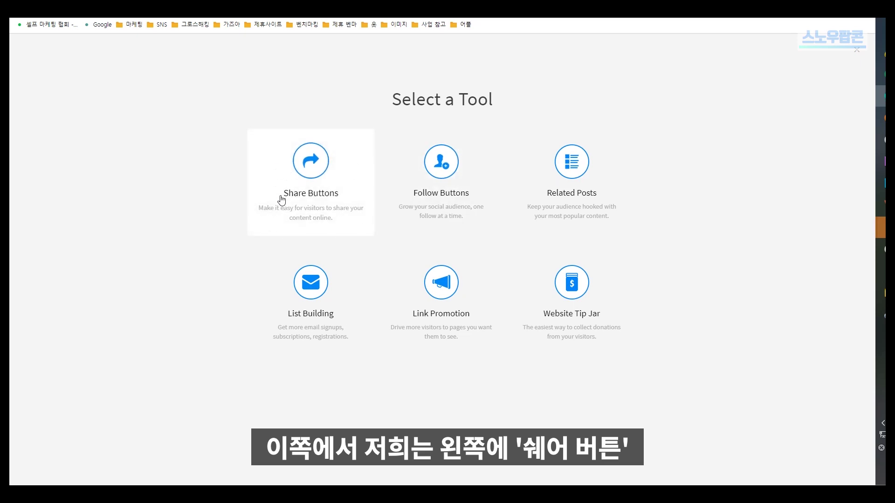
left_click(320, 182)
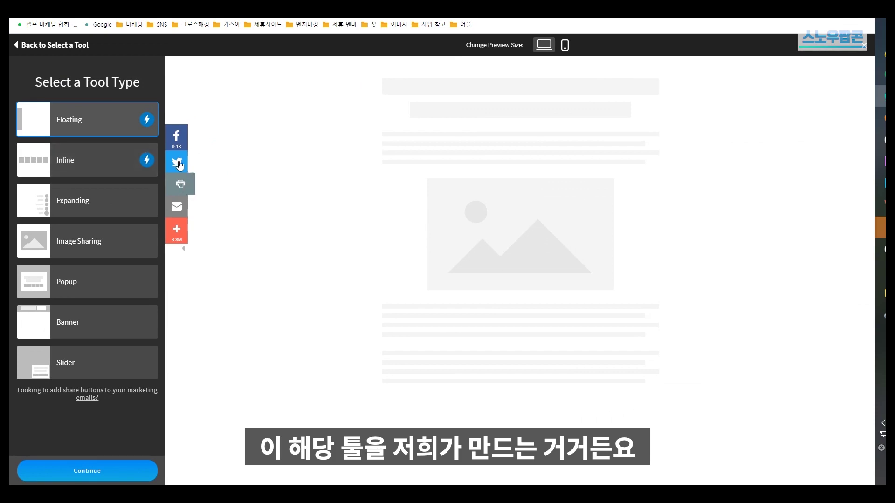
- Preview the Inline, Expanding, Image Sharing and Popup types for the share buttons
left_click(79, 162)
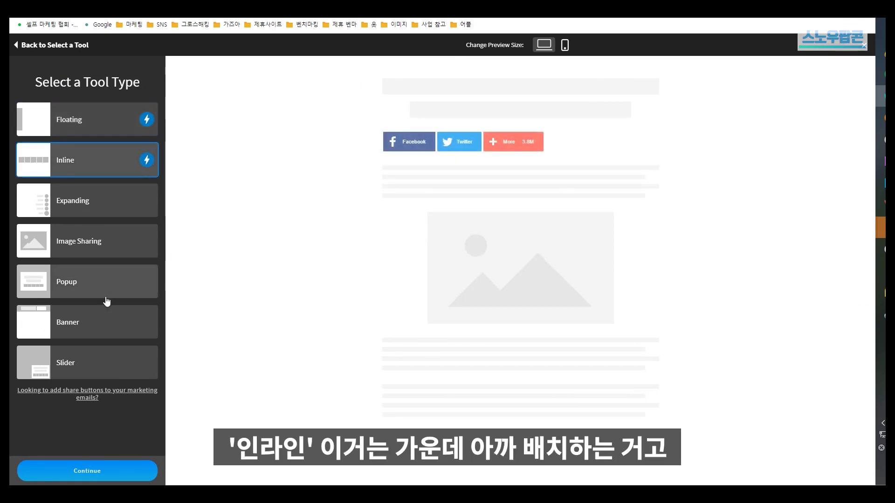
left_click(99, 209)
left_click(102, 251)
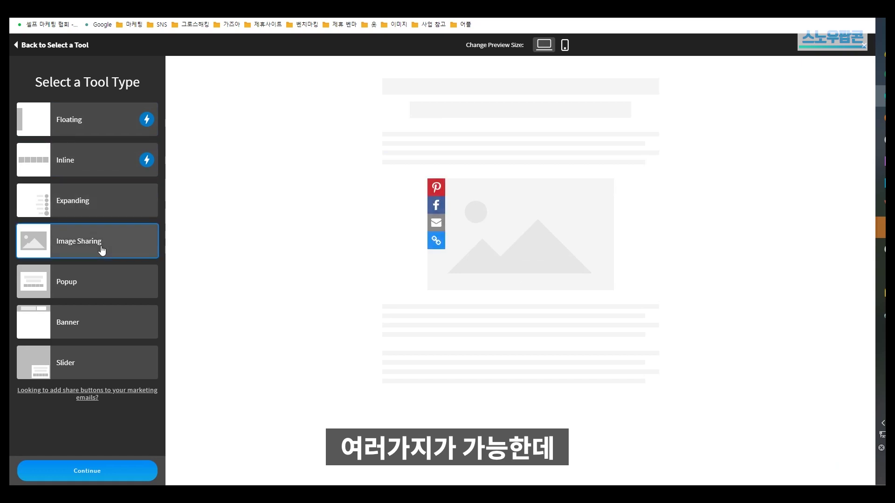
left_click(103, 289)
- Choose the Floating tool type, continue to its settings, and set the sharing services to Selected by You
left_click(90, 110)
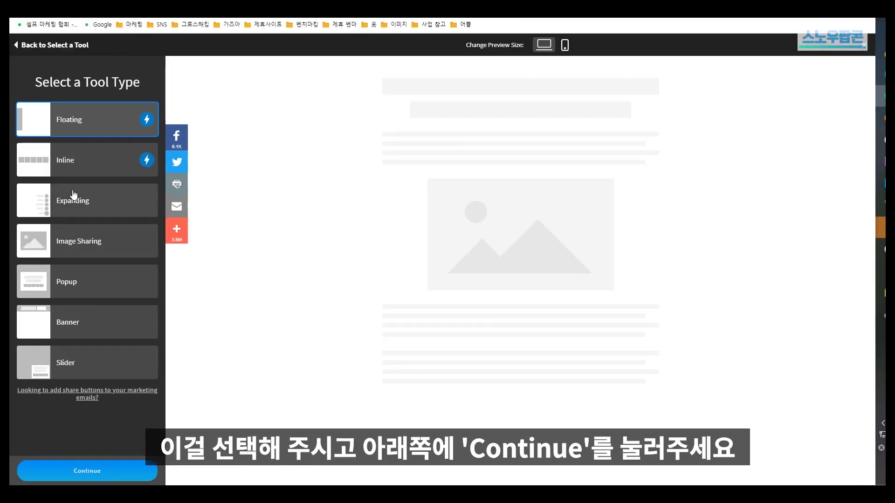
left_click(99, 473)
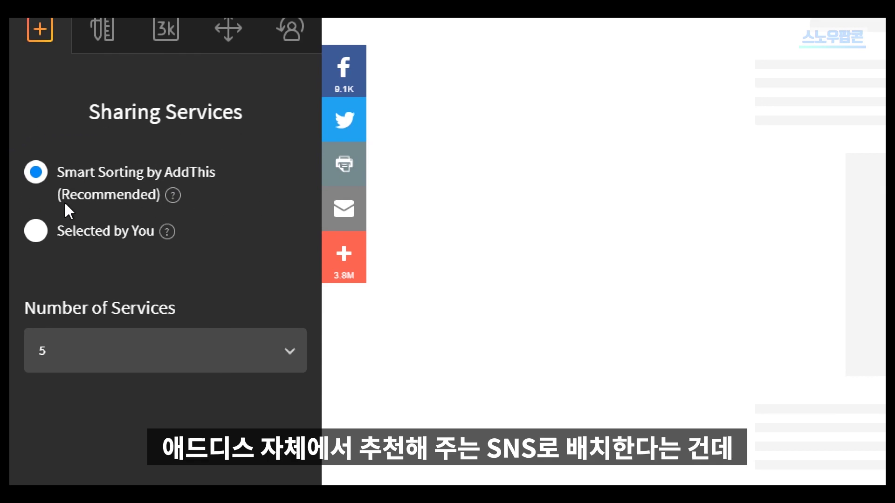
mouse_move(178, 198)
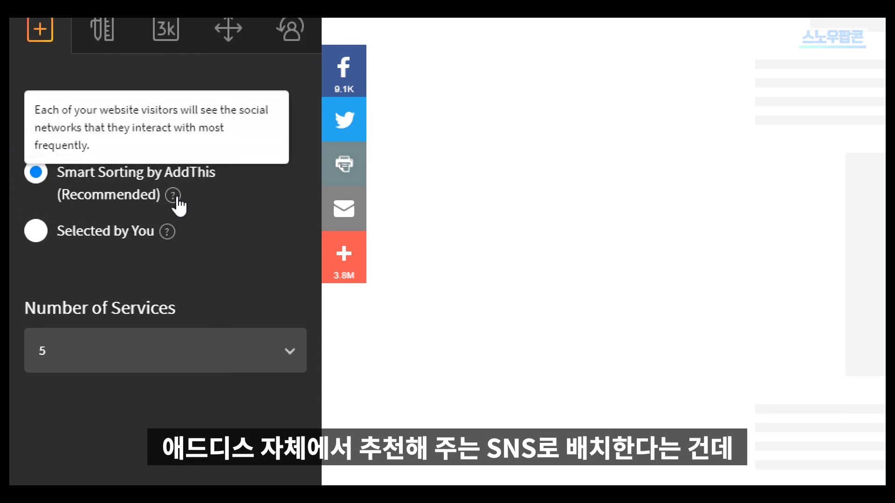
left_click(33, 233)
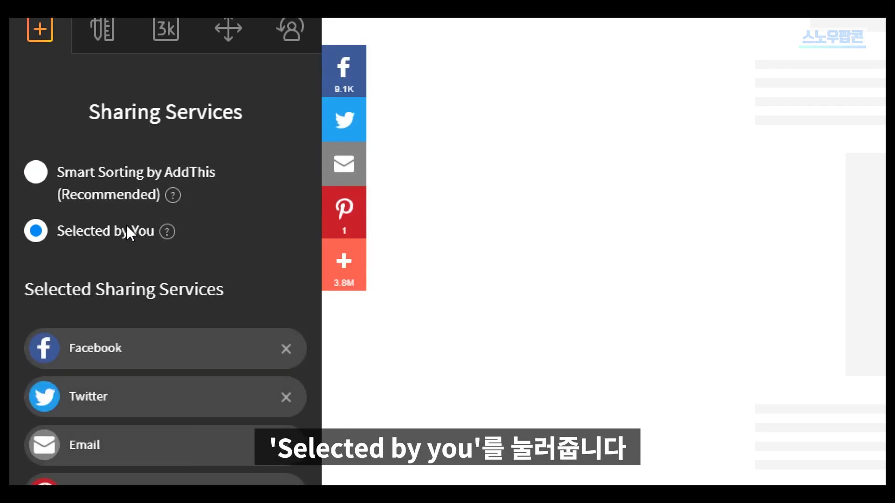
- Remove Pinterest, AddThis and Email from the selected sharing services
scroll(9, 334, "down", 5)
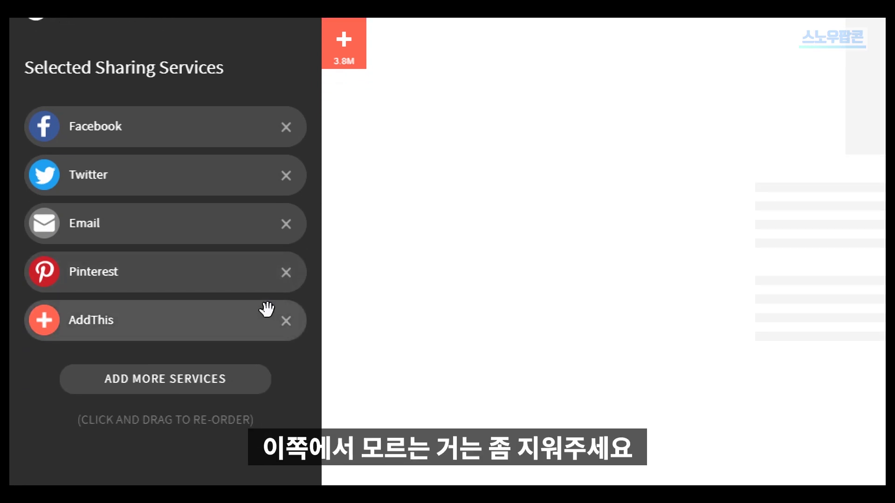
left_click(287, 273)
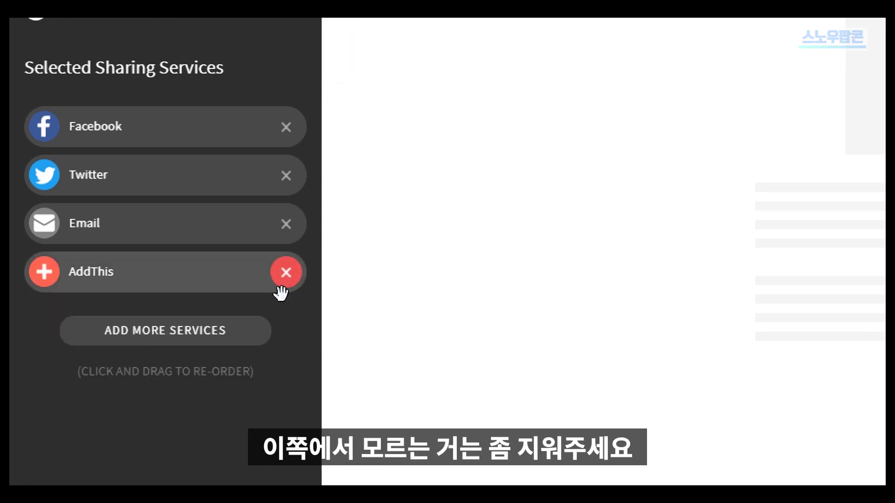
left_click(287, 274)
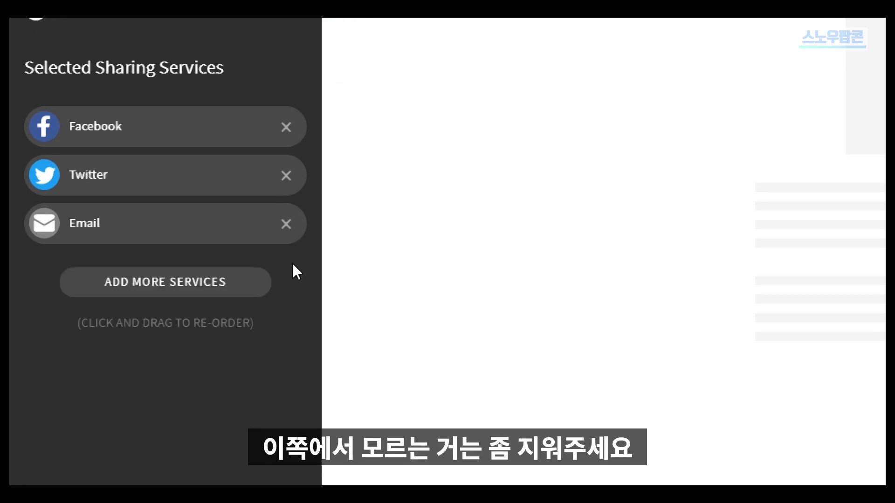
left_click(287, 230)
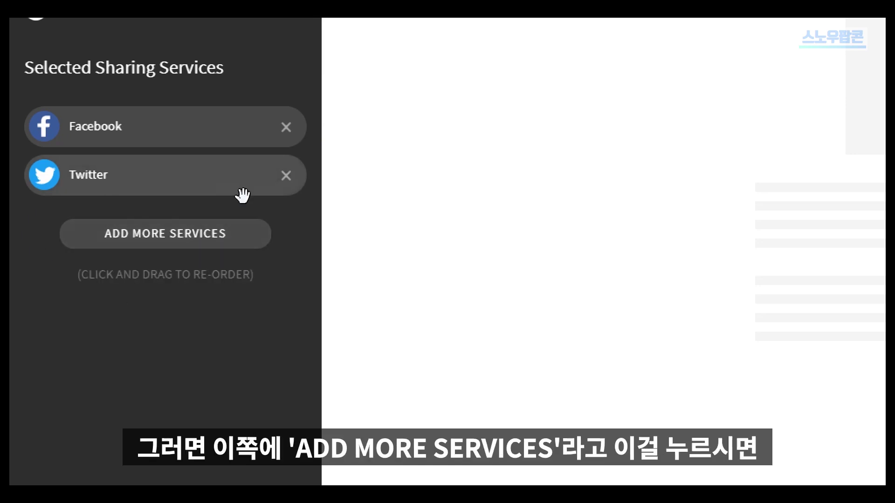
- Browse the additional sharing services, search them for "kakao", and add Kakao Talk to the selection
left_click(198, 240)
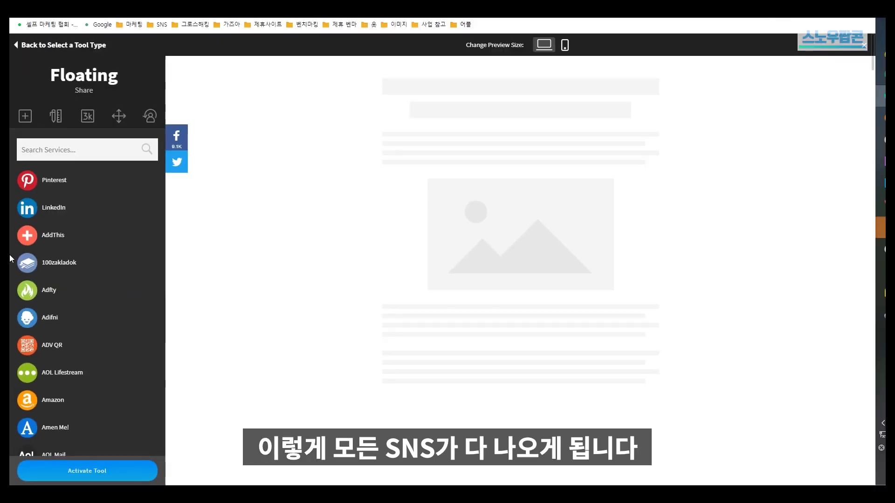
scroll(61, 304, "down", 3)
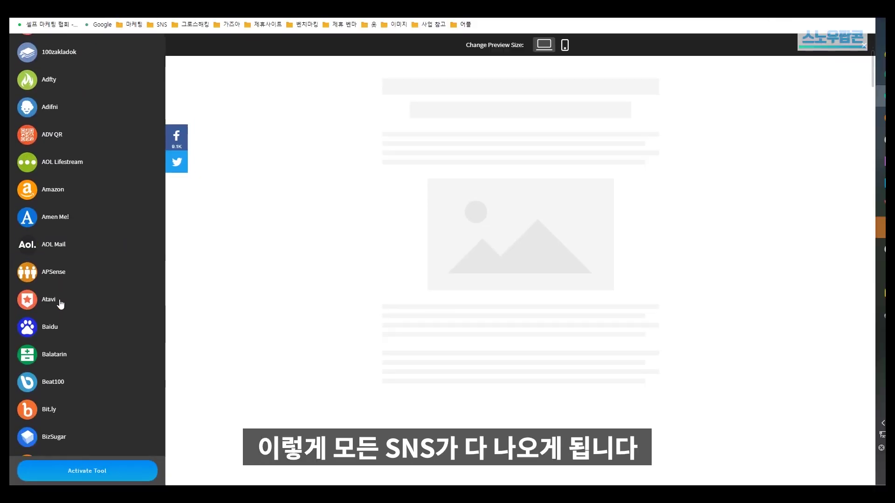
scroll(91, 320, "down", 20)
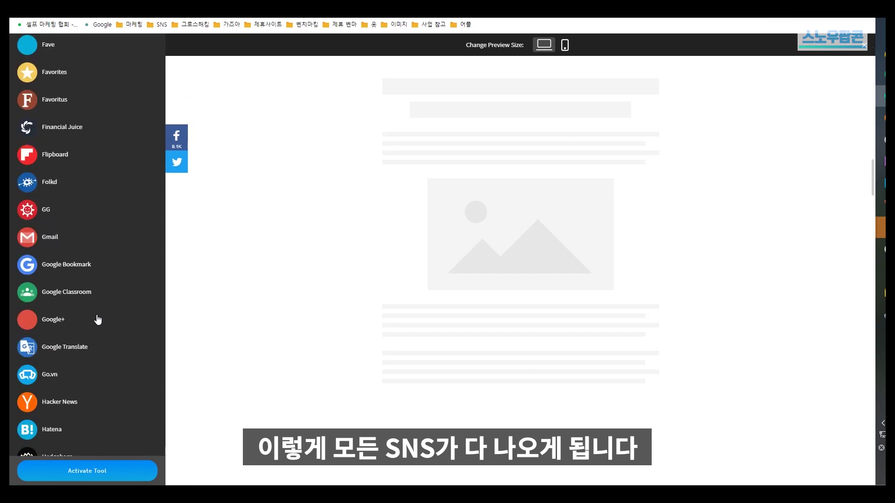
scroll(98, 319, "up", 20)
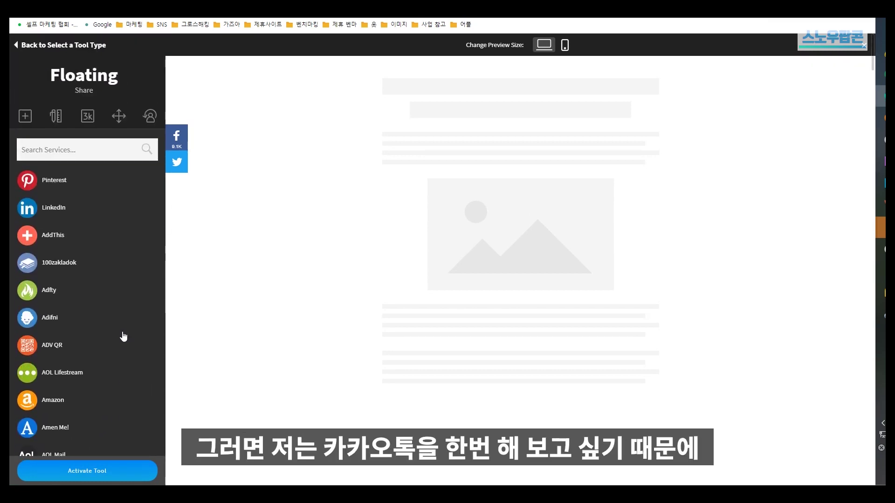
left_click(74, 148)
type("ㅋ")
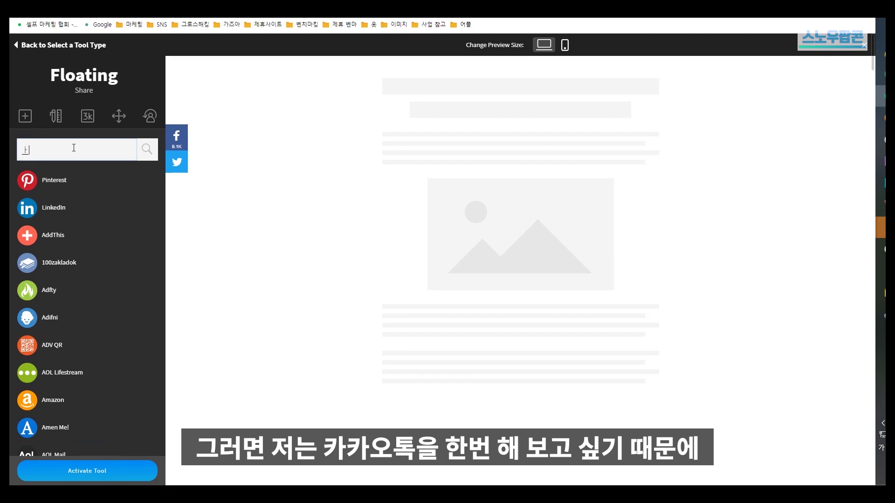
key("BackSpace")
key("Hangul")
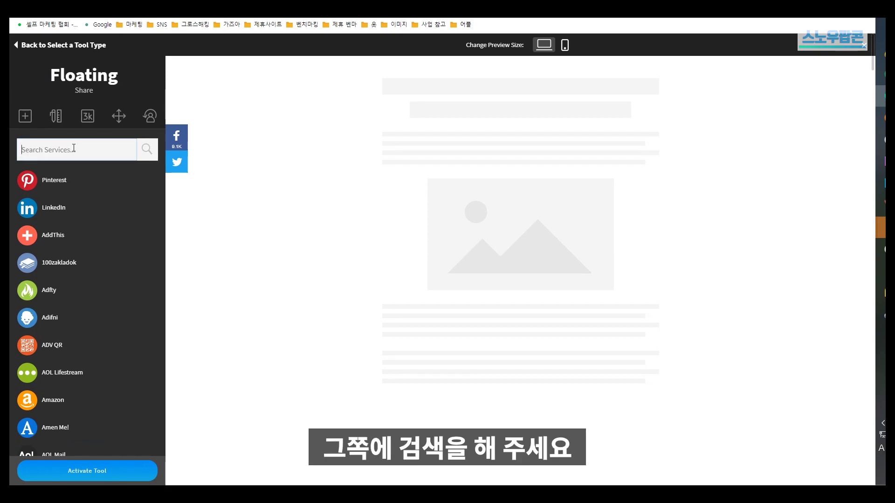
type("koko")
key("BackSpace")
key("BackSpace")
key("BackSpace")
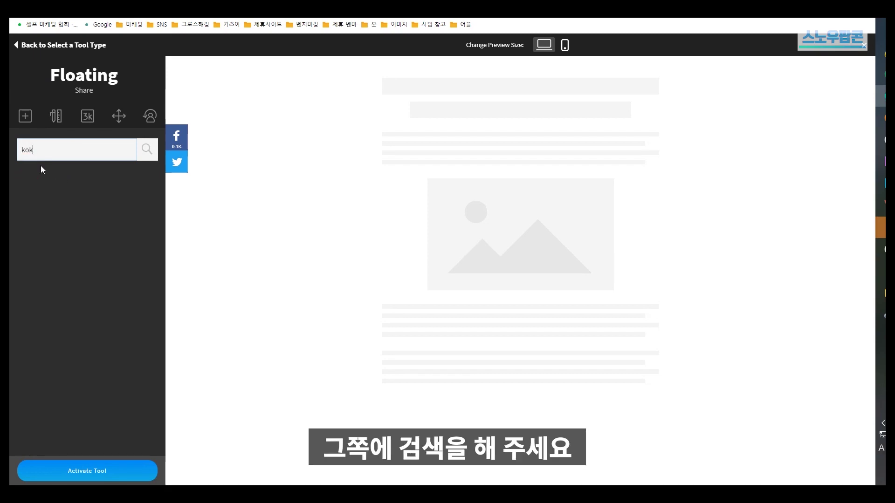
type("akao")
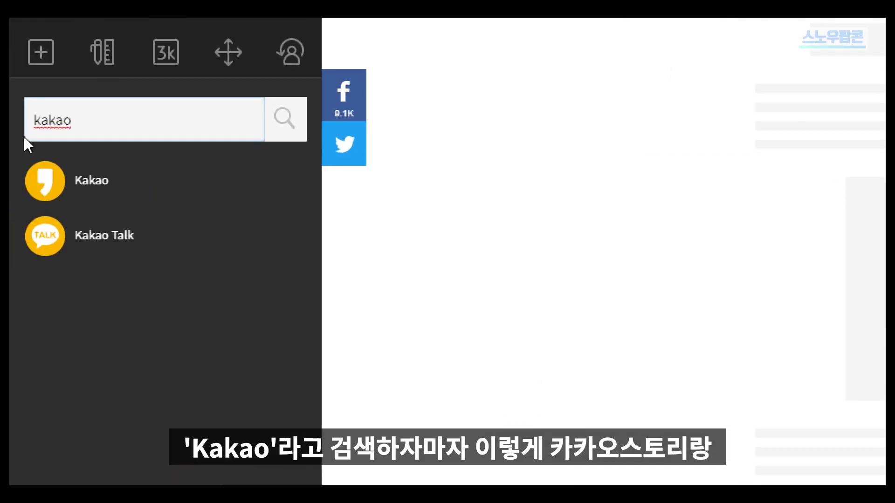
left_click(122, 240)
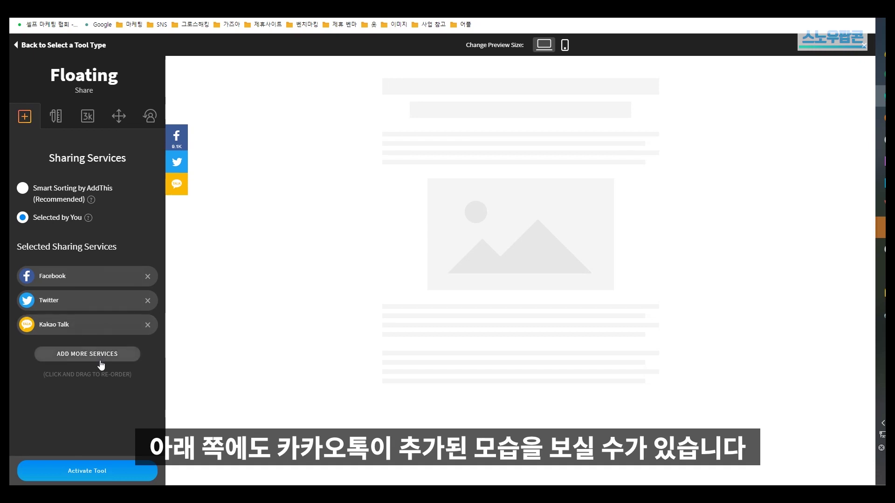
- Open the list of additional services and search it for "band" and "inst"
left_click(129, 357)
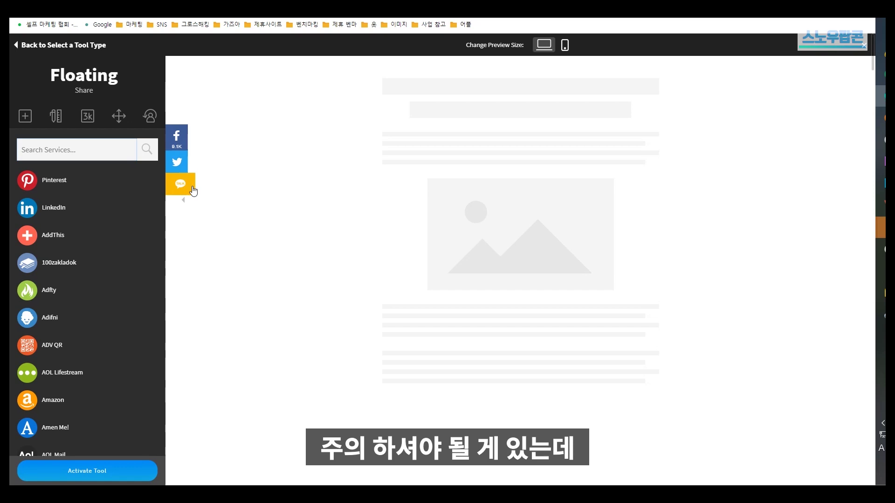
type("band")
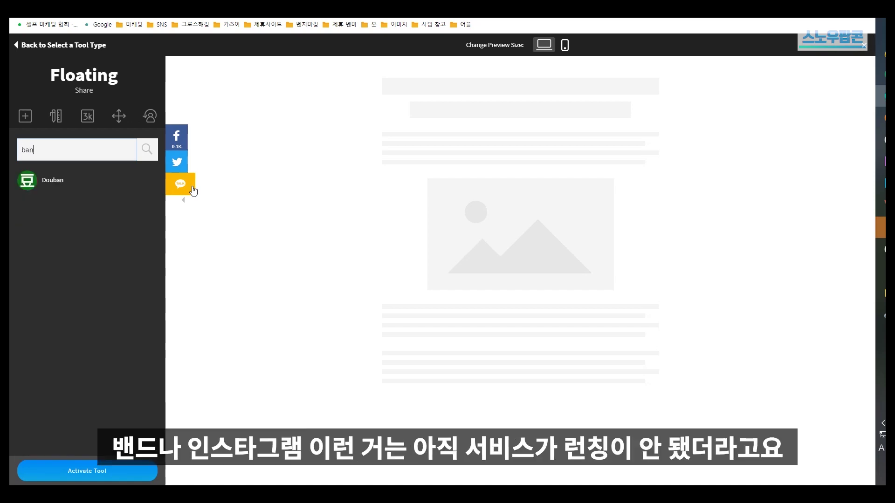
key("BackSpace")
key("BackSpace")
key("BackSpace")
key("BackSpace")
type("inst")
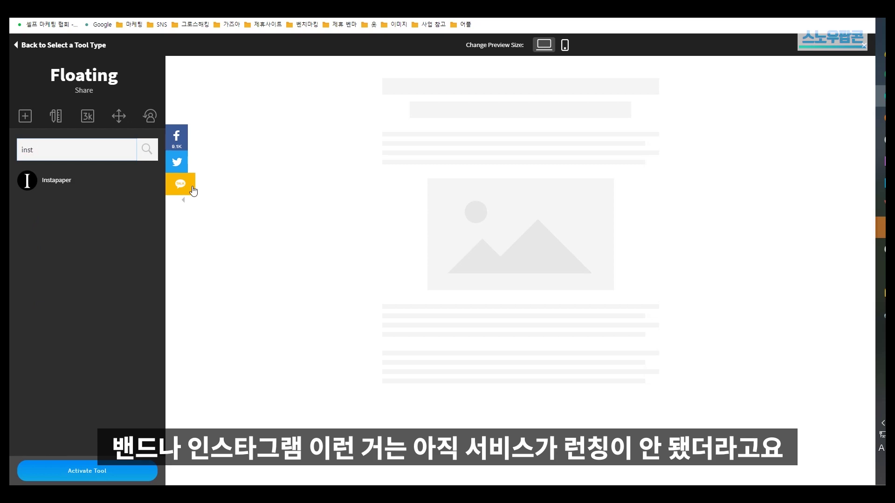
key("BackSpace")
key("BackSpace")
key("BackSpace")
key("BackSpace")
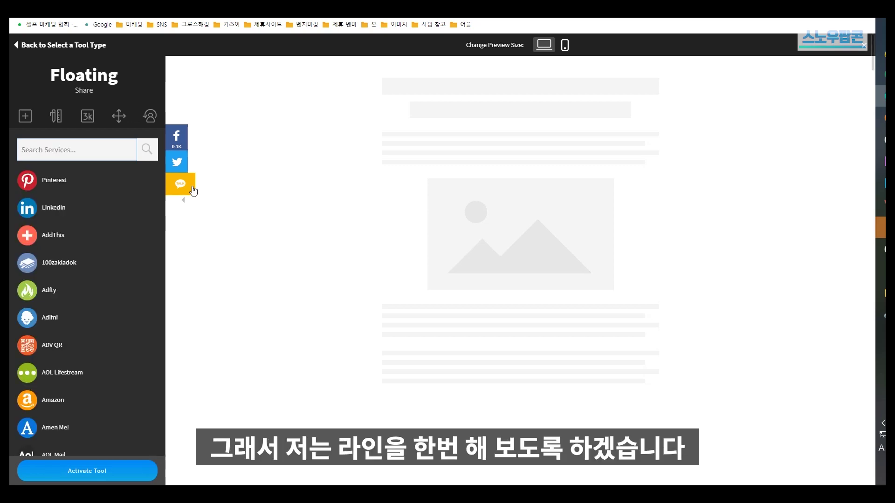
- Search for "lin", add LINE to the sharing services, and move Kakao Talk to first place in the order
type("lin")
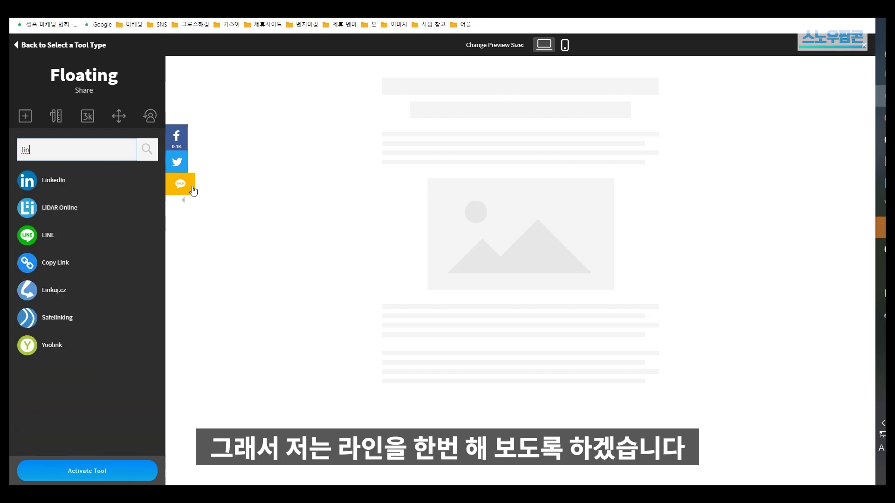
left_click(61, 235)
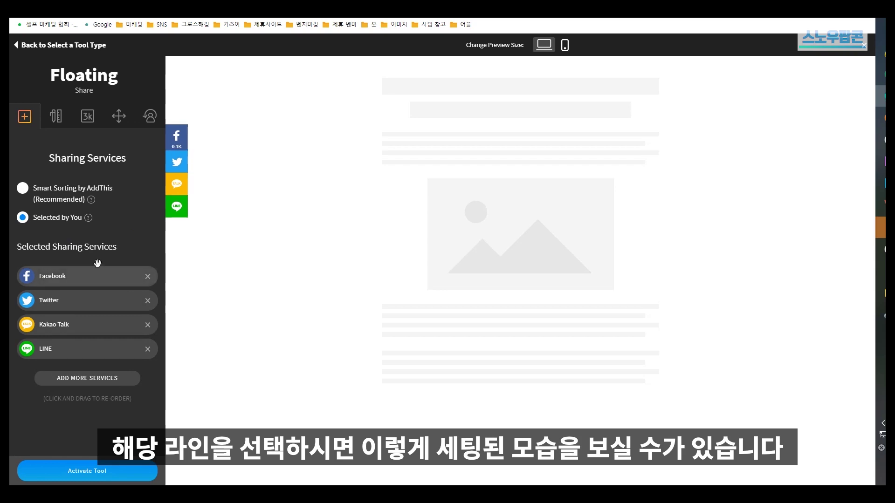
left_click_drag(52, 326, 59, 273)
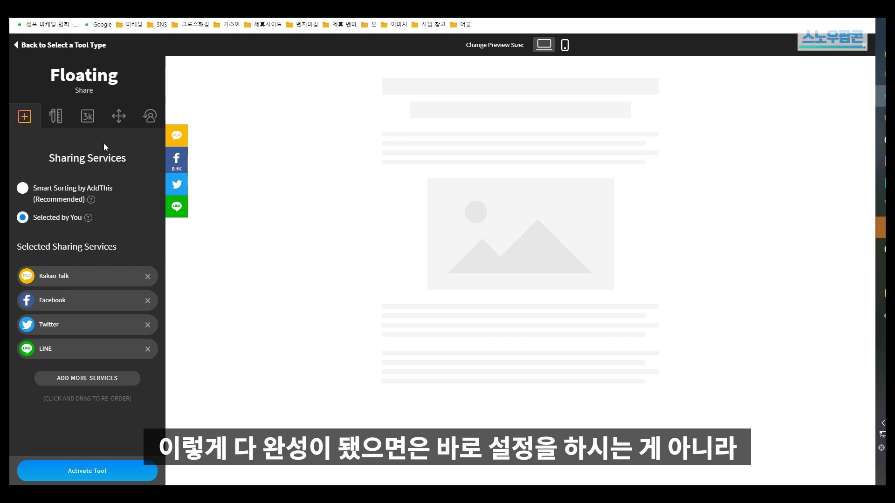
- Try the Gray icon color and the White button color in the design settings, restoring White icons and Default buttons
left_click(54, 119)
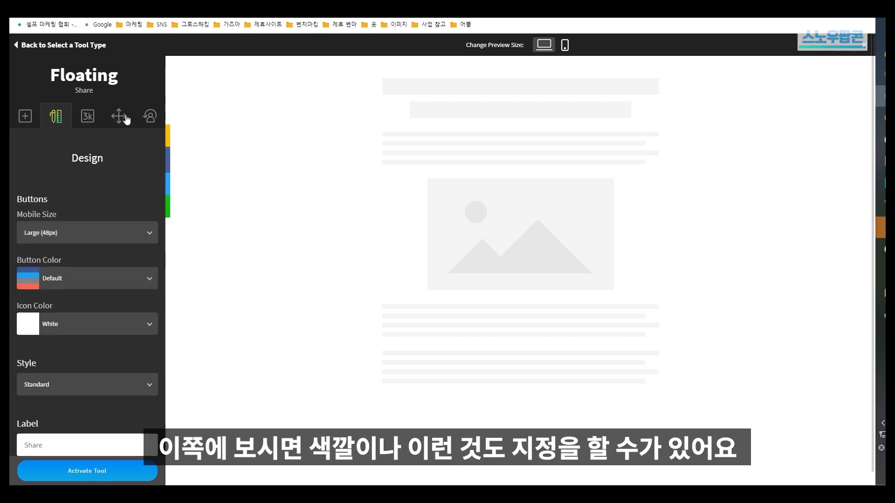
left_click(80, 322)
left_click(87, 369)
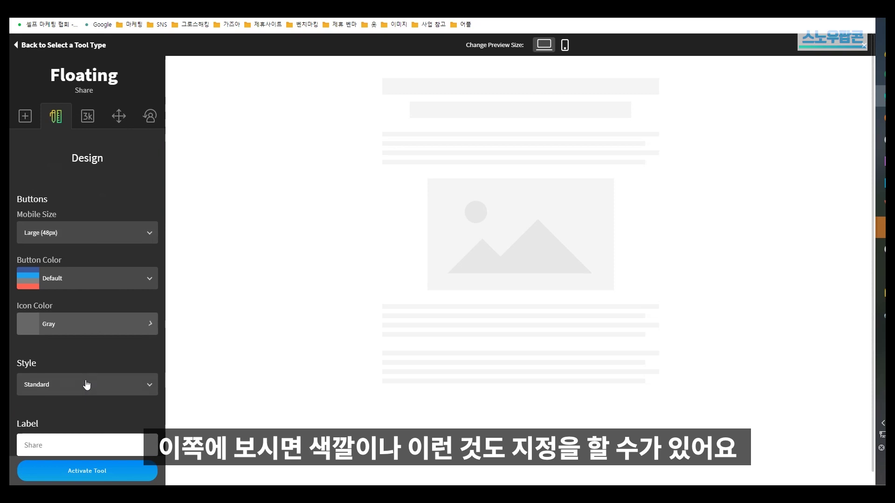
left_click(84, 320)
left_click(81, 345)
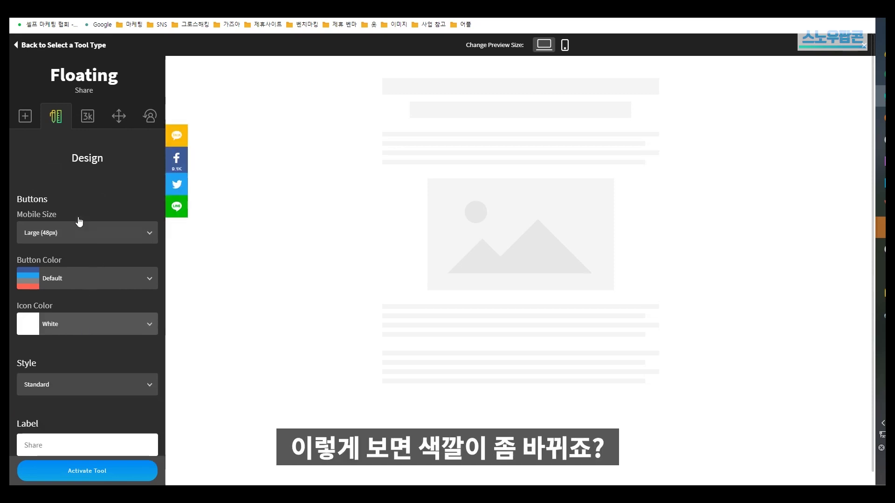
left_click(93, 280)
left_click(94, 329)
left_click(96, 282)
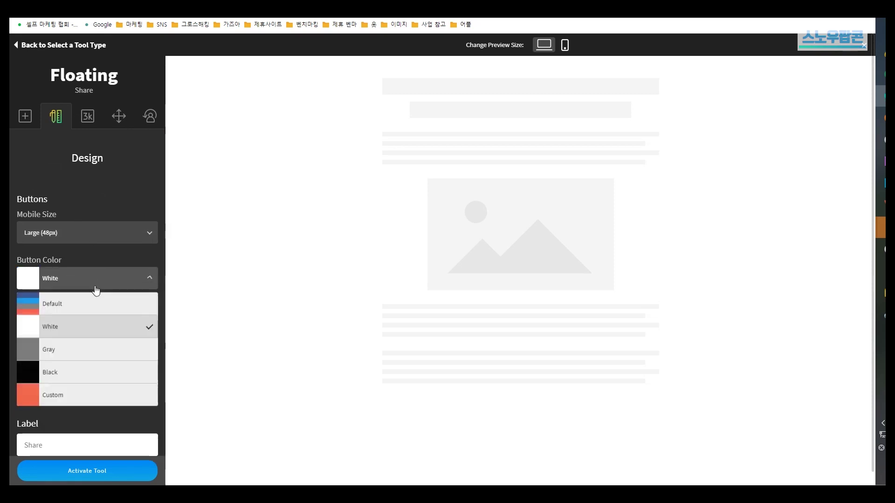
left_click(92, 304)
- View the share counter settings and open the position settings of the floating tool
left_click(88, 116)
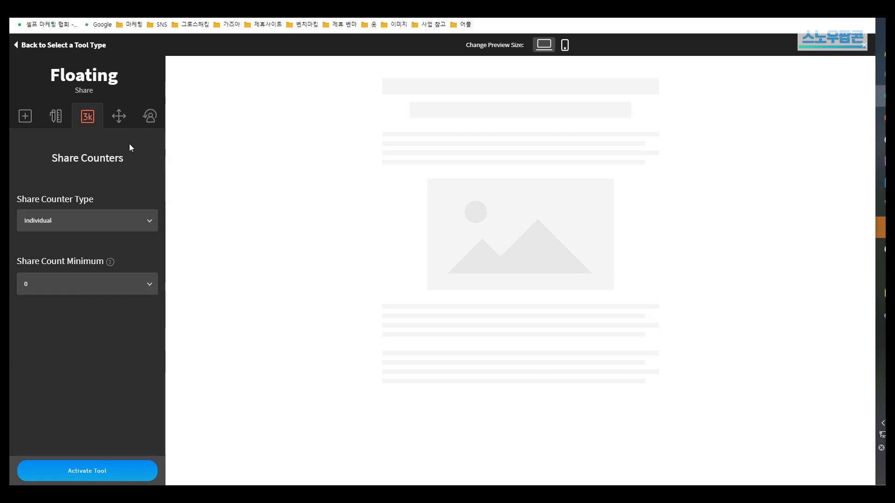
left_click(129, 121)
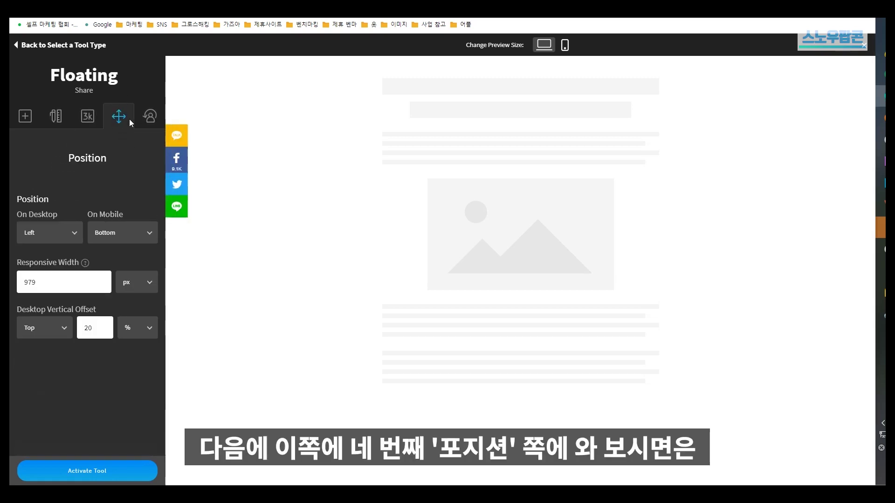
double_click(111, 156)
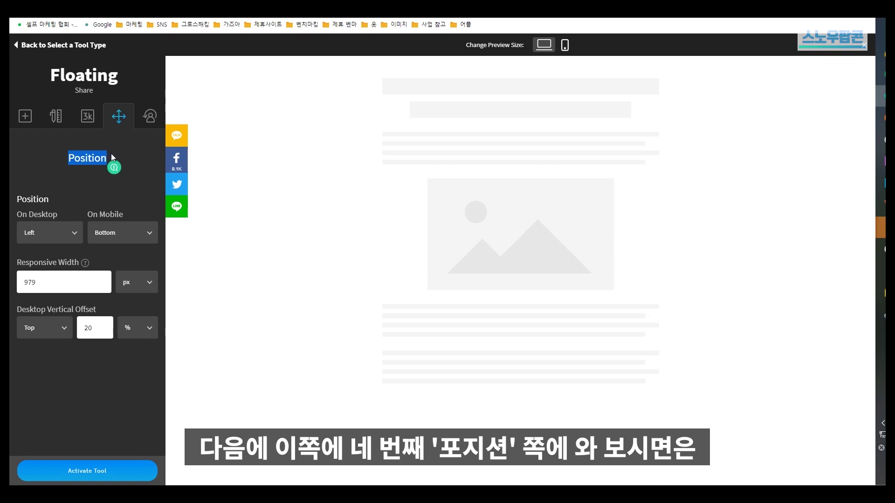
left_click(143, 158)
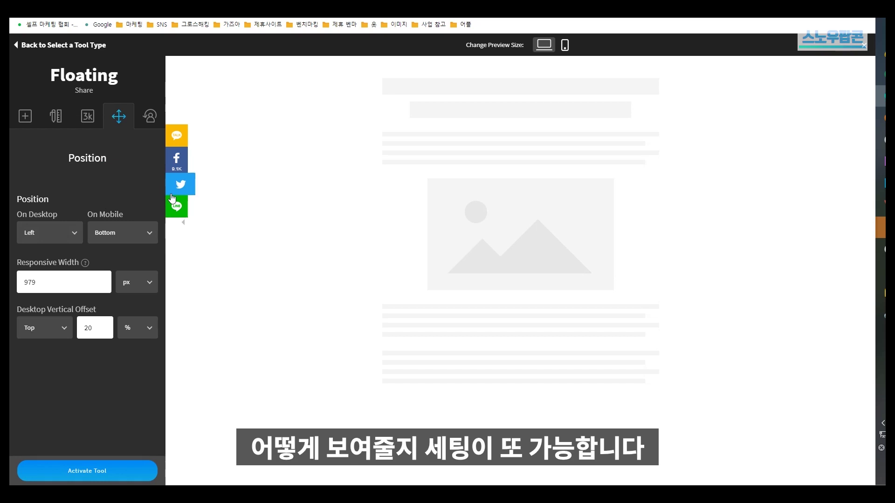
- Try the Left and Right desktop positions for the floating share buttons
left_click(50, 234)
left_click(46, 257)
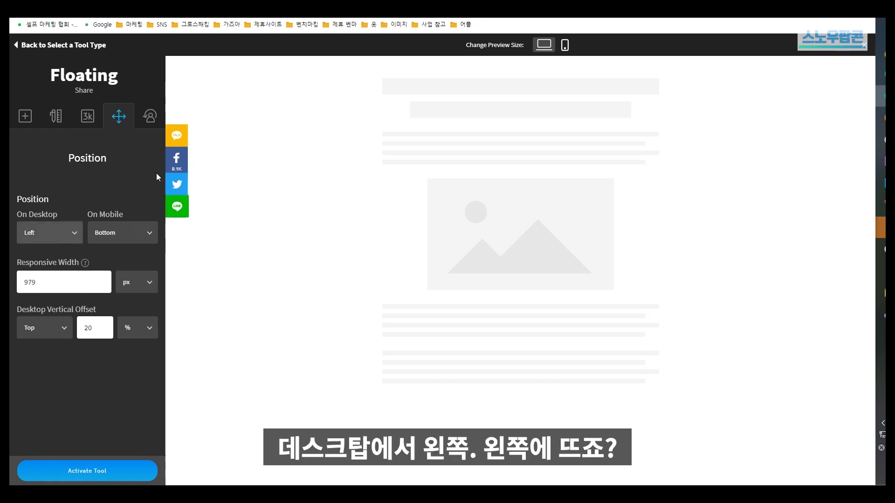
left_click(27, 235)
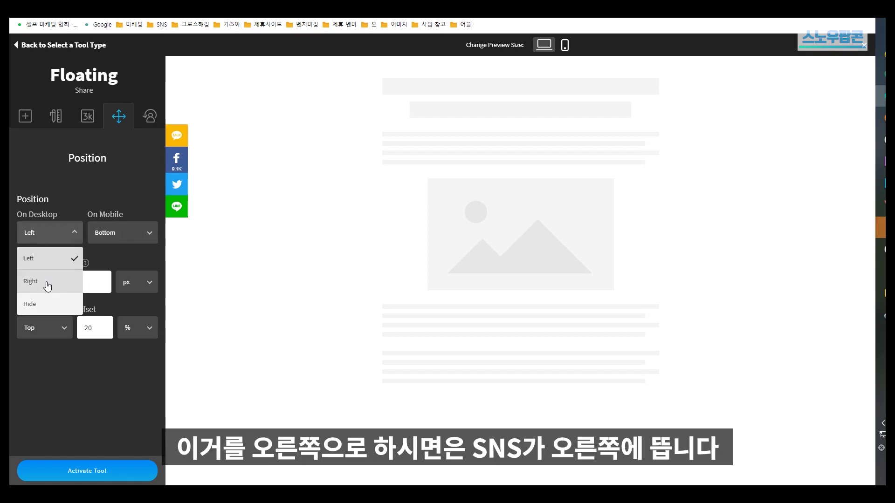
left_click(46, 285)
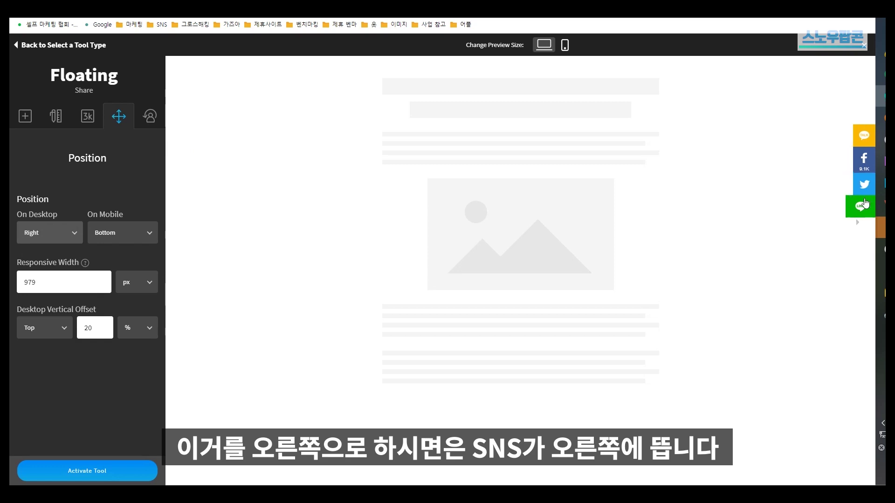
- Set the floating share buttons' position to Hide on desktop and Bottom on mobile
left_click(59, 236)
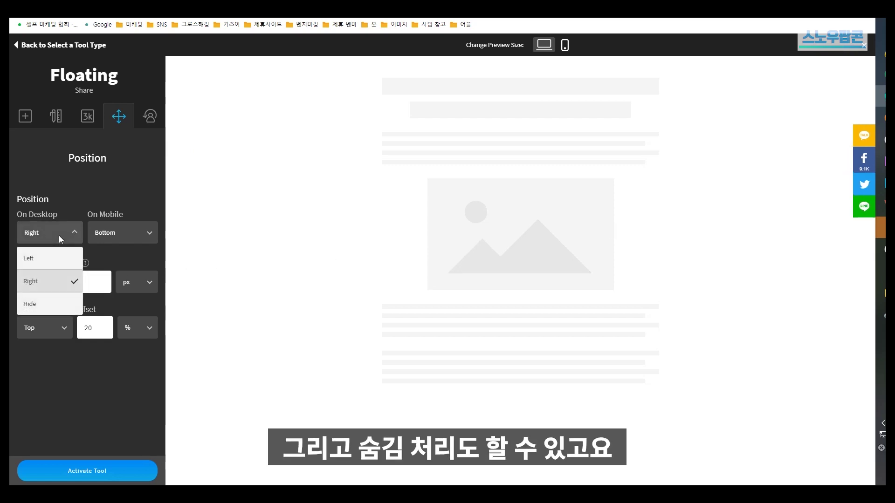
left_click(60, 312)
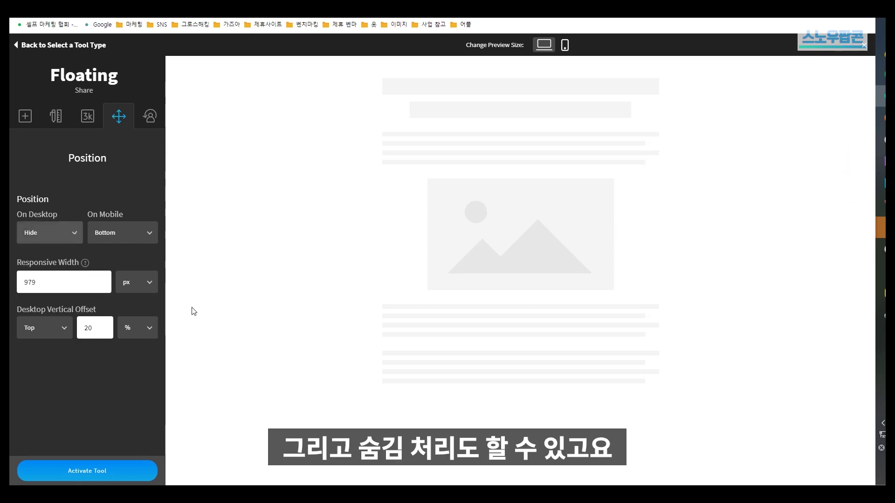
left_click(114, 235)
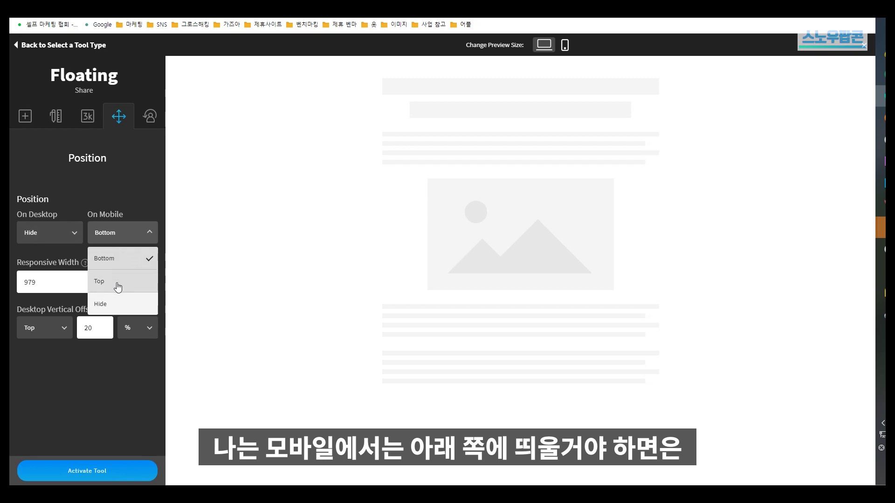
left_click(126, 258)
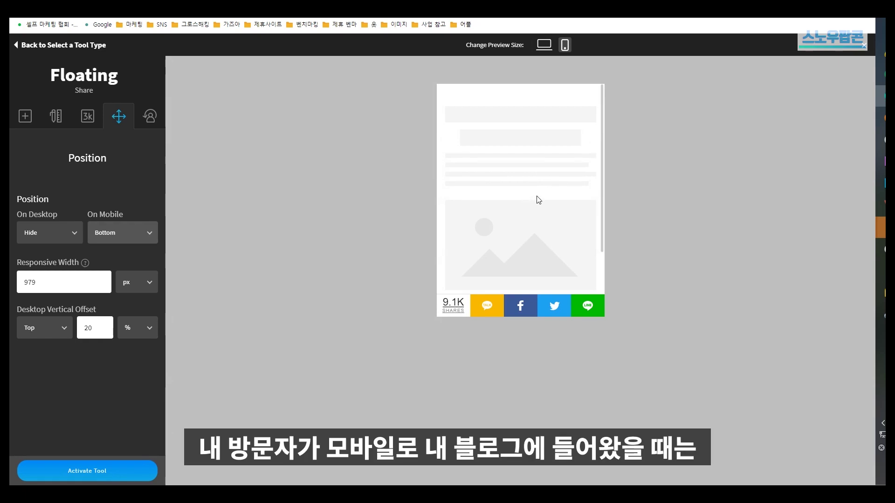
- Try the Top mobile position for the floating share buttons, restoring Bottom
scroll(524, 215, "down", 2)
scroll(569, 245, "up", 2)
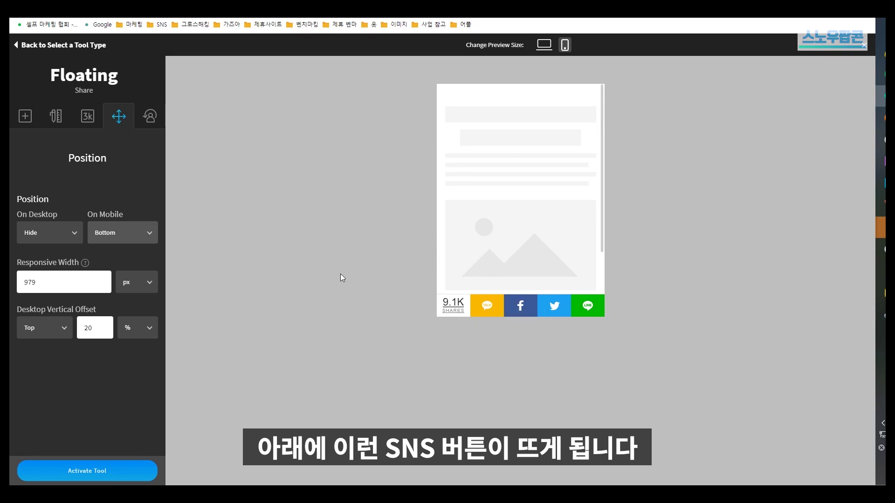
left_click(119, 232)
left_click(131, 289)
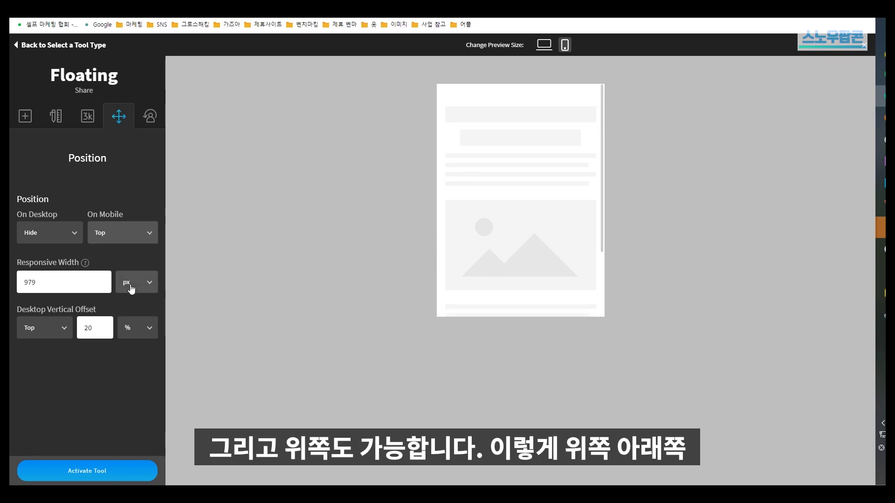
left_click(122, 232)
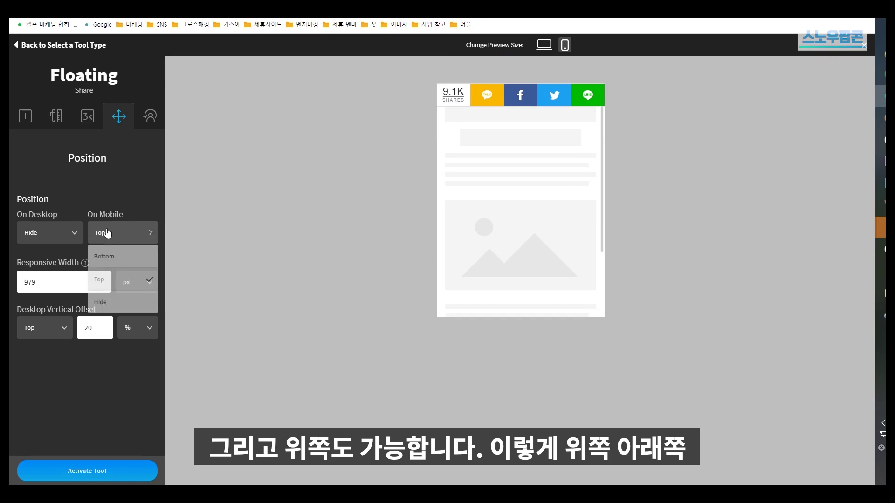
left_click(124, 256)
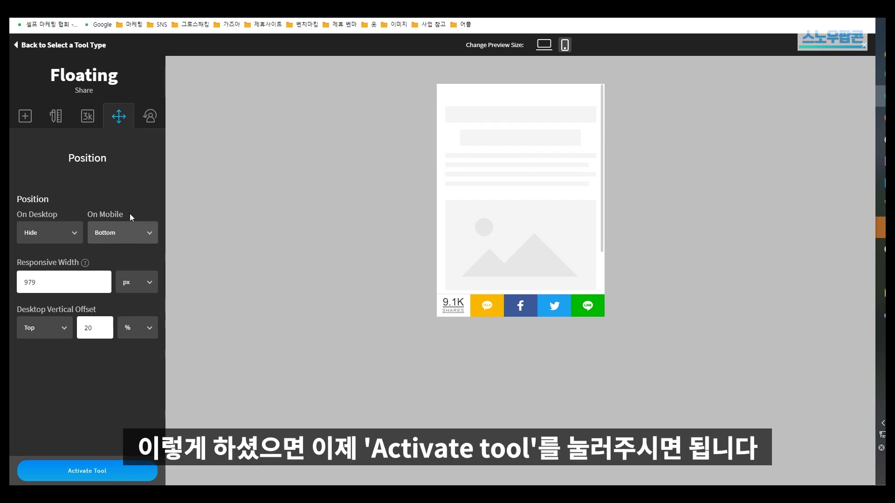
- Activate the floating share tool and open the AddThis installation code instructions for an HTML website
left_click(118, 474)
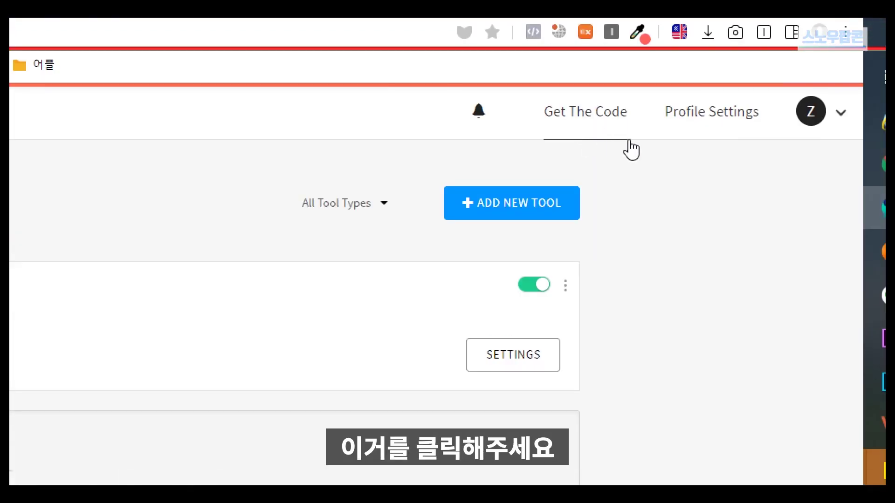
left_click(568, 129)
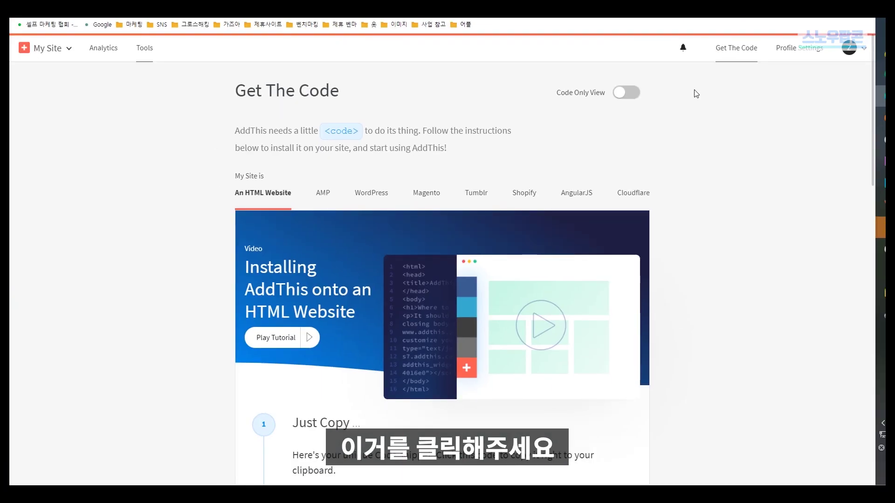
scroll(537, 236, "down", 5)
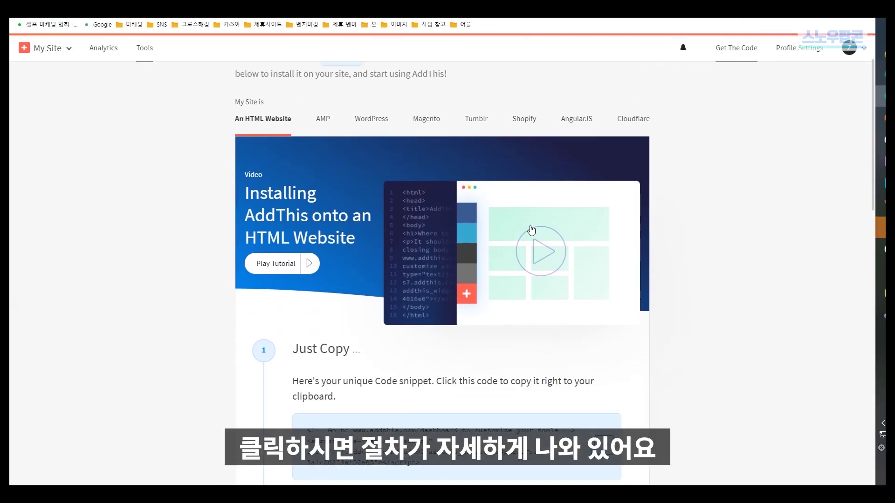
scroll(530, 225, "up", 3)
scroll(288, 216, "down", 5)
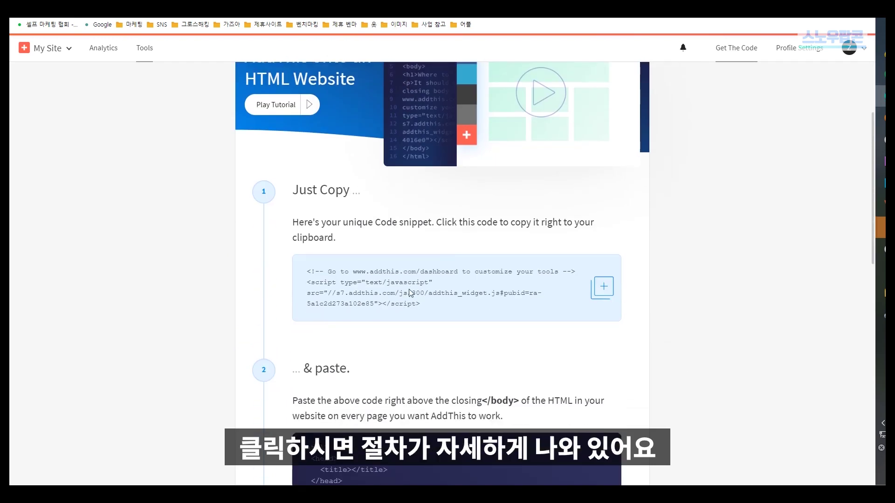
- Copy the unique AddThis code snippet and review the instructions on where to paste it in the site's HTML
left_click_drag(300, 176, 425, 222)
key("ctrl+c")
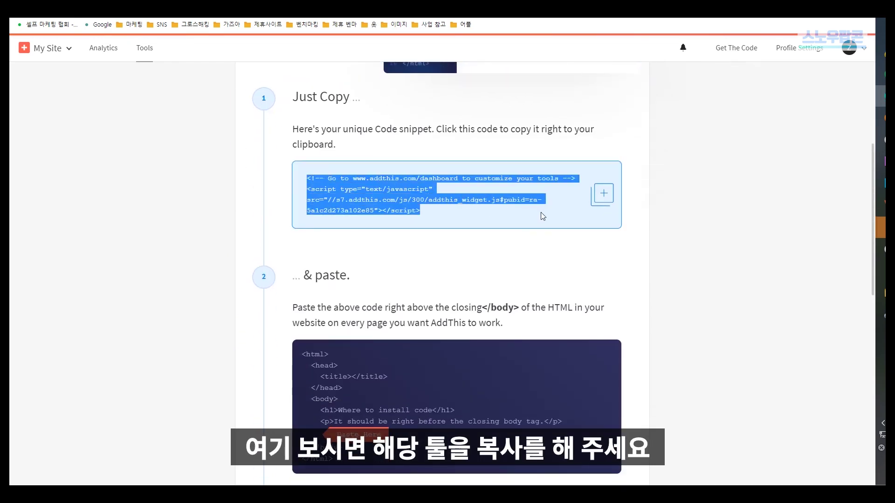
left_click(546, 221)
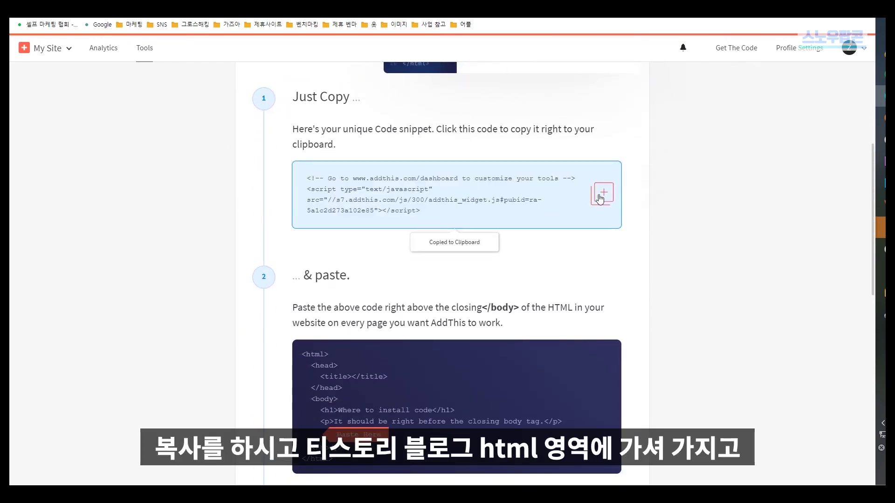
scroll(467, 263, "down", 3)
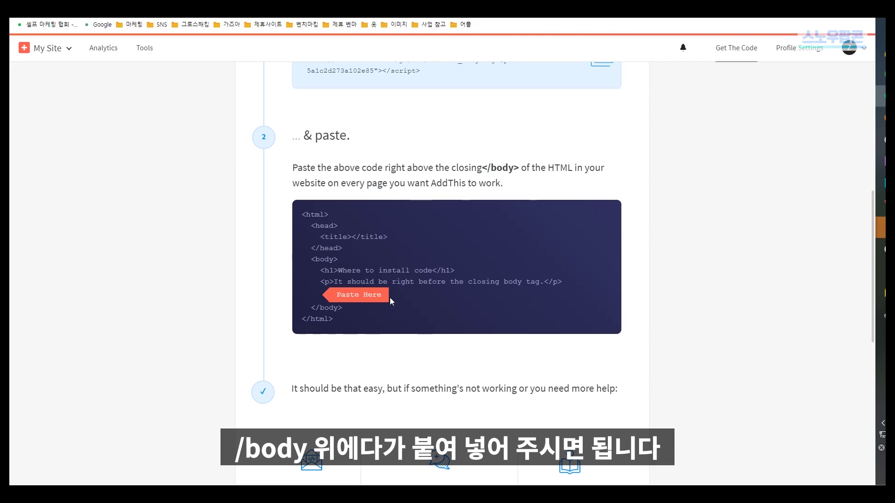
scroll(379, 310, "down", 5)
scroll(380, 312, "up", 2)
scroll(397, 266, "up", 1)
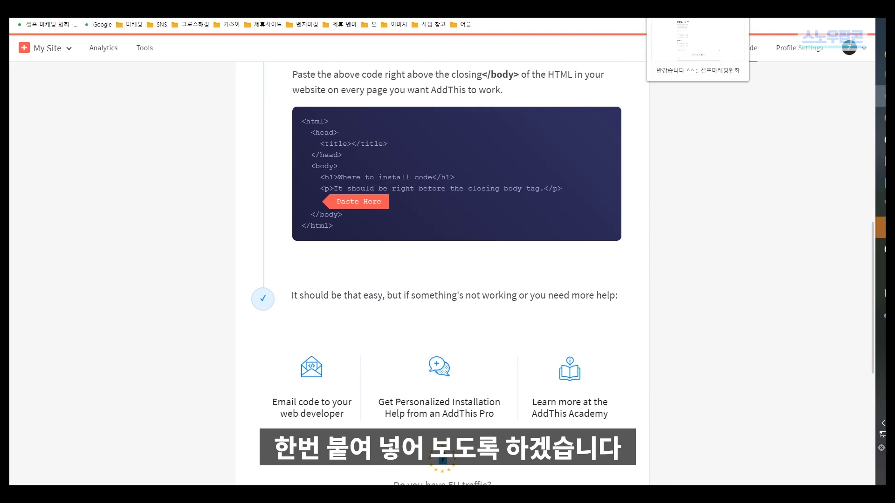
- Switch to the Tistory blog administration and open the HTML editor of the blog skin
left_click(697, 12)
key("ctrl+Tab")
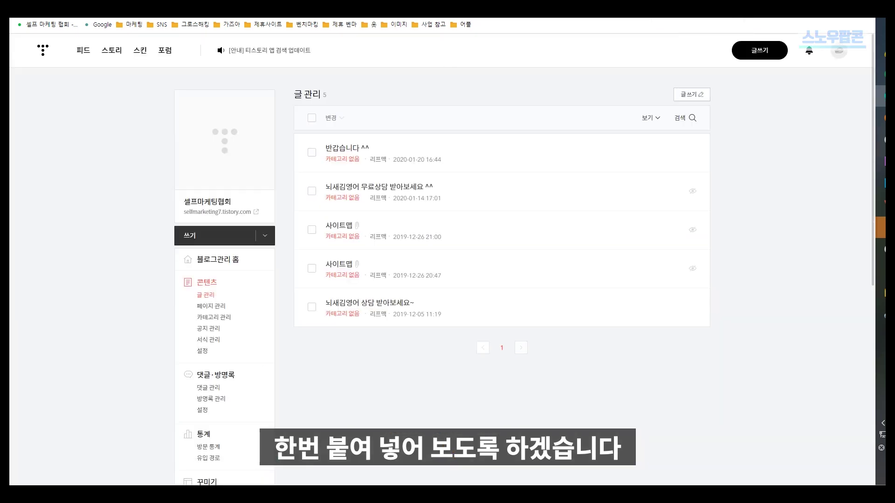
scroll(273, 223, "down", 6)
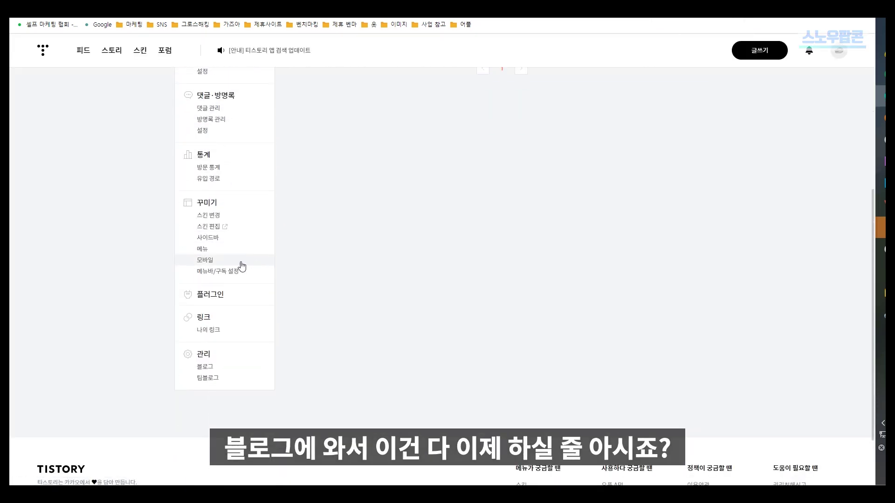
left_click(222, 227)
left_click(834, 132)
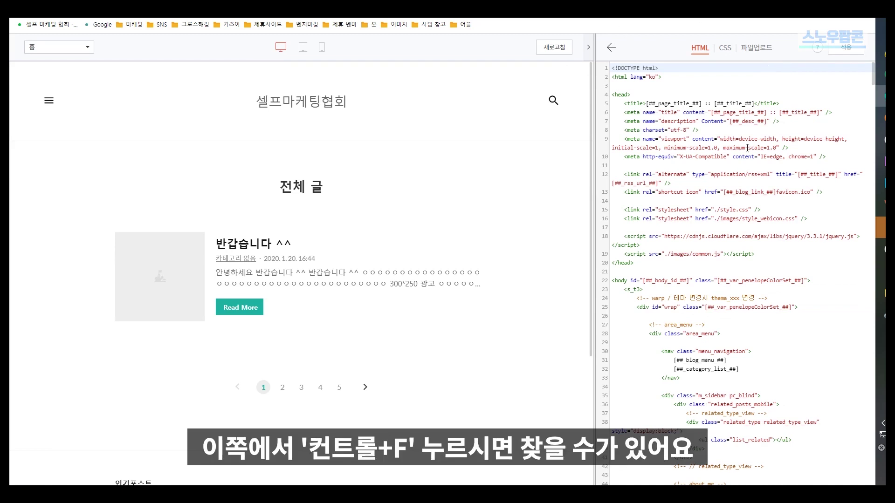
- Search the skin's HTML for "/body" to locate the closing body tag
left_click(698, 87)
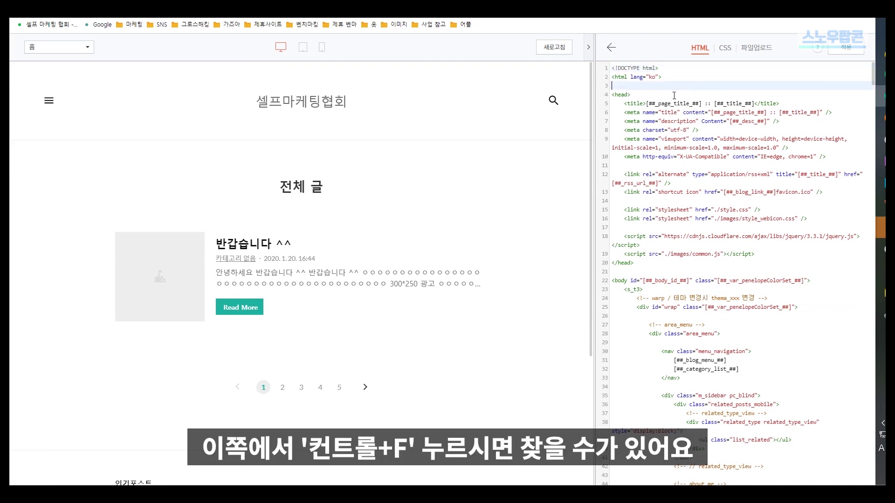
key("ctrl+f")
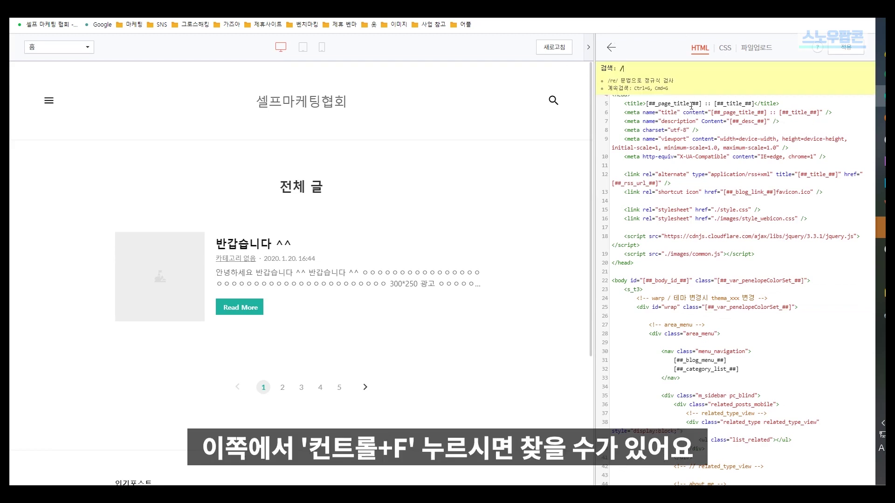
type("/body")
key("Return")
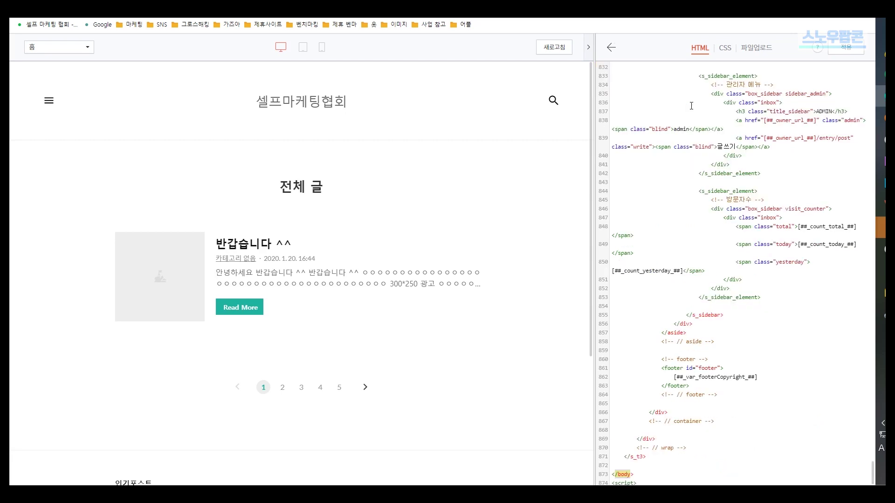
scroll(777, 275, "down", 2)
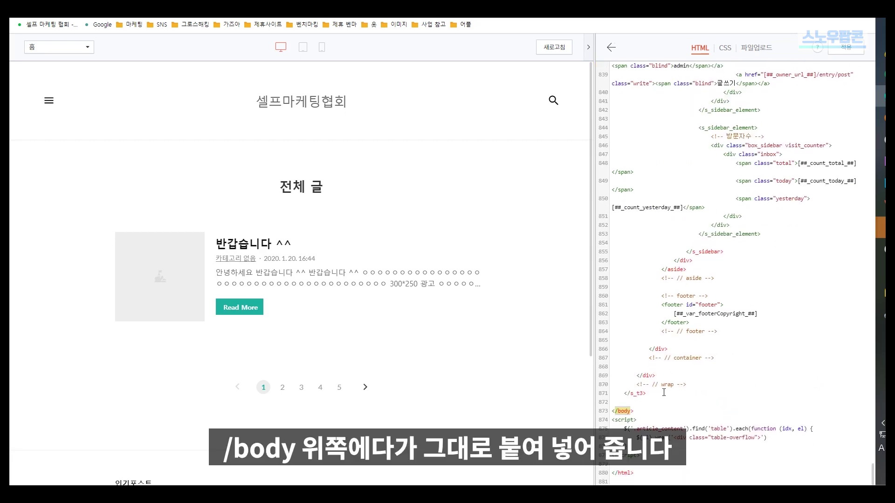
- Paste the AddThis code on the blank line above the closing body tag and apply the skin changes
left_click(650, 403)
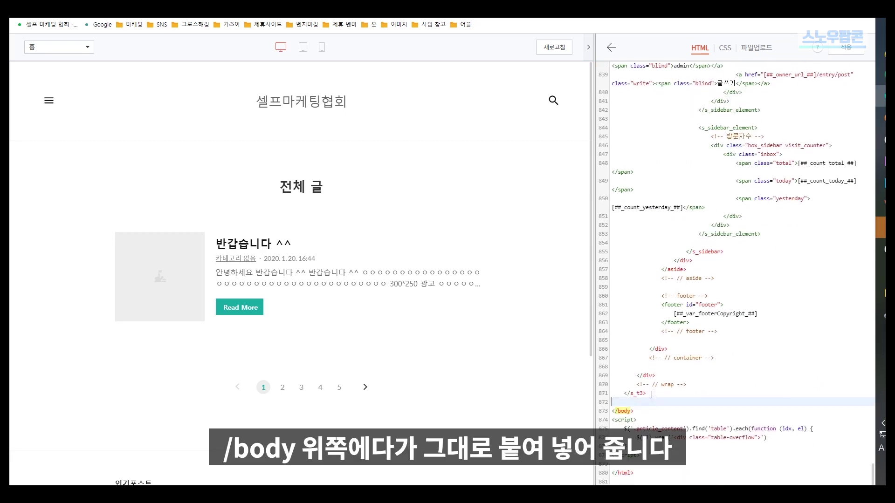
key("ctrl+v")
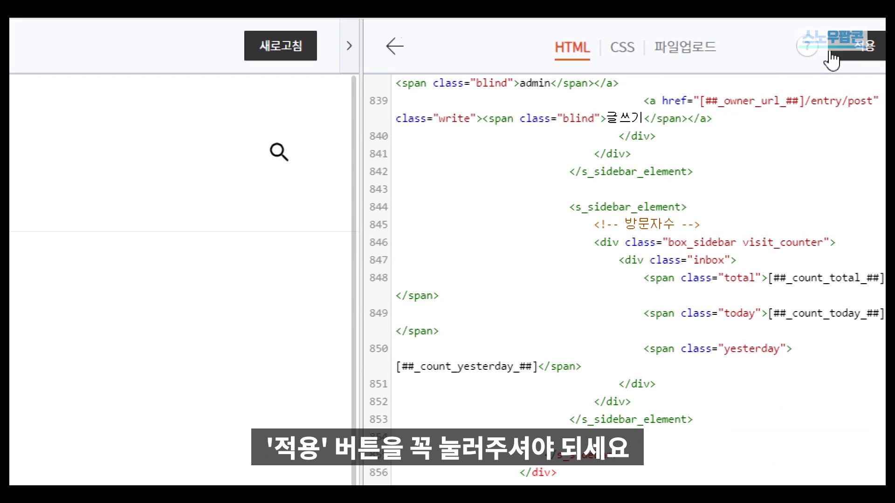
left_click(849, 52)
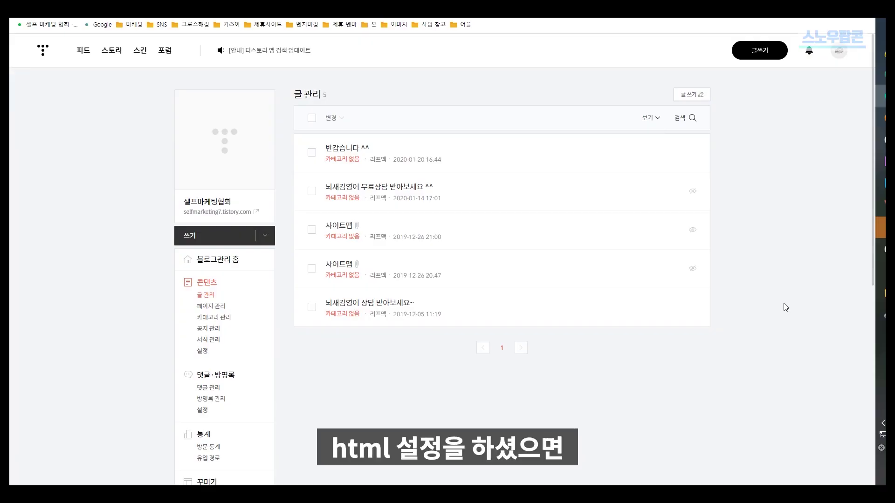
- Open the post "반갑습니다 ^^" from the post list and check its floating share buttons on desktop
scroll(268, 322, "down", 3)
scroll(268, 322, "up", 3)
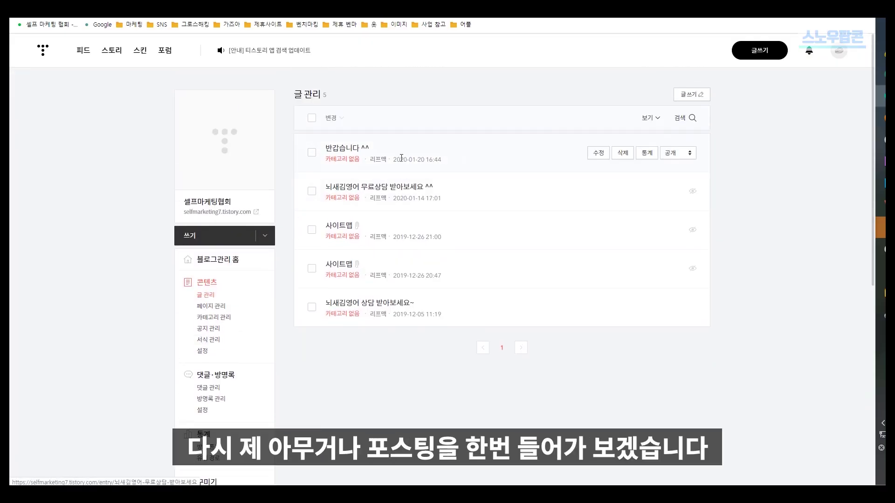
left_click(348, 149)
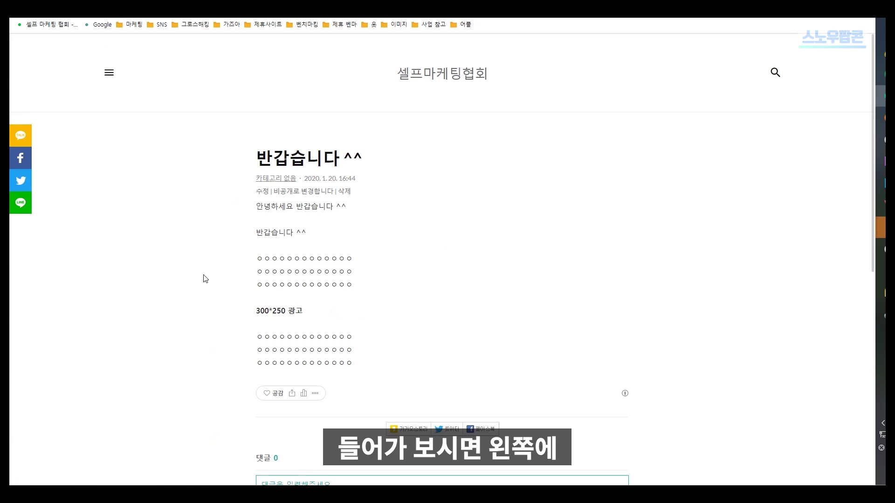
left_click_drag(130, 364, 110, 99)
left_click(126, 97)
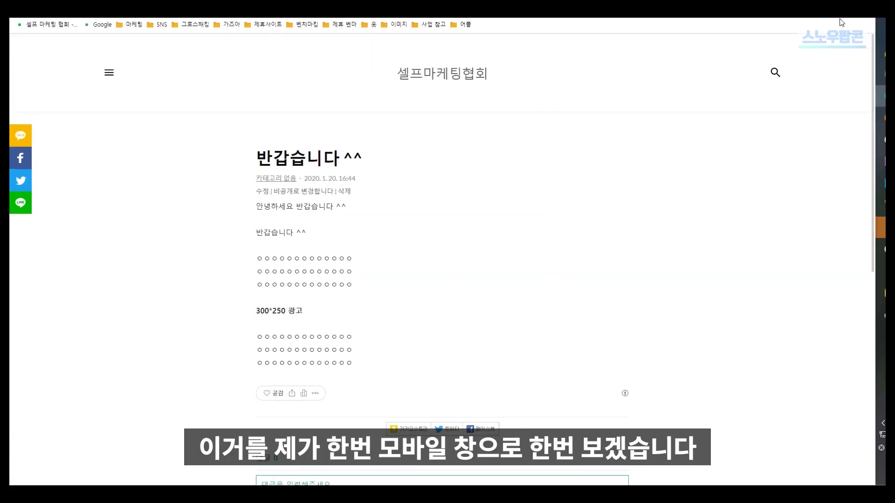
- Open a mobile window in the browser and load the blog post "반갑습니다 ^^" in it
left_click(866, 14)
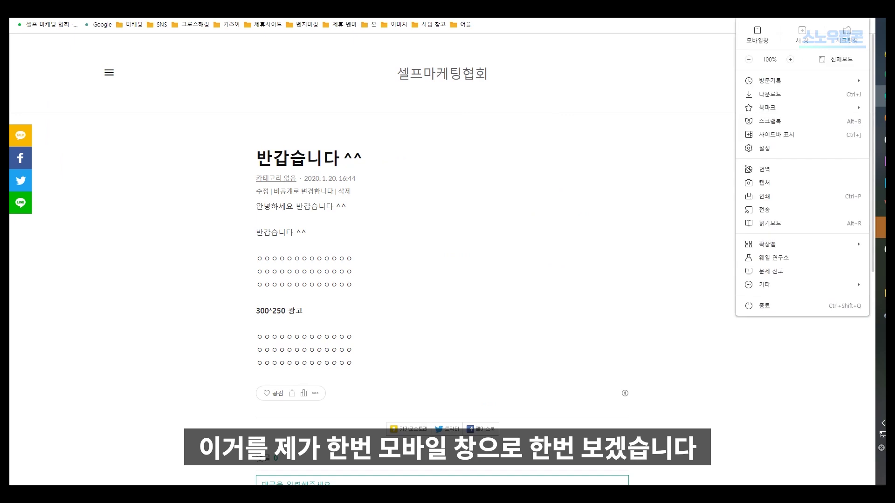
left_click(756, 46)
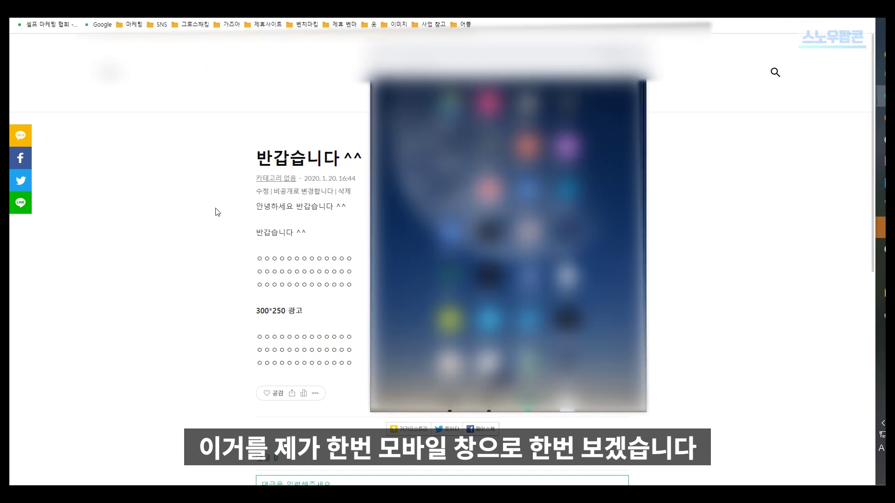
left_click(177, 32)
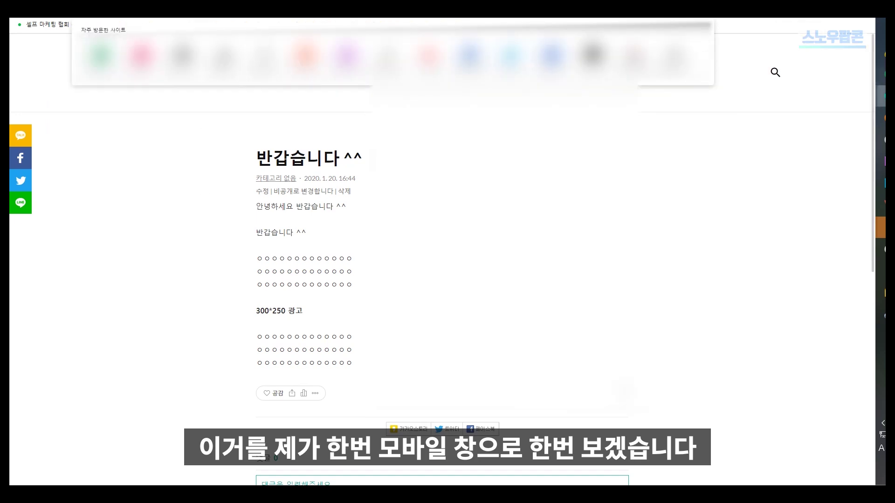
mouse_move(880, 95)
left_click(827, 126)
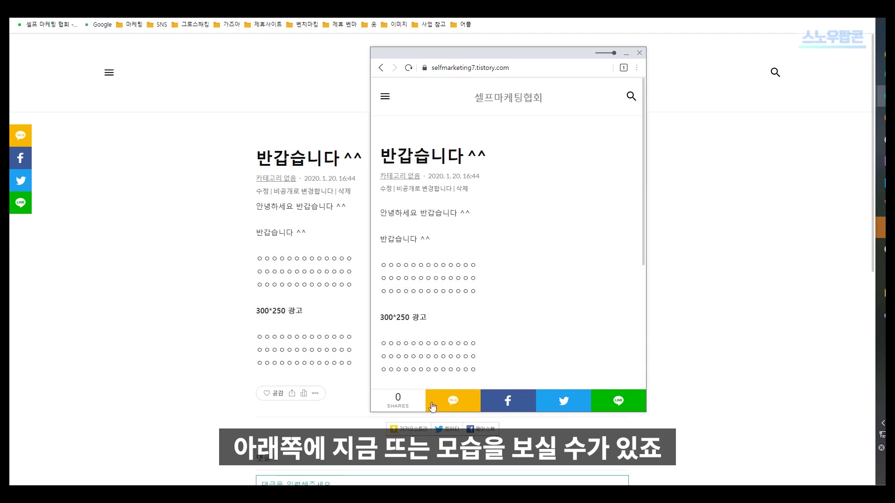
- Check the share bar while browsing the post in the mobile window, and close that window
scroll(501, 299, "down", 1)
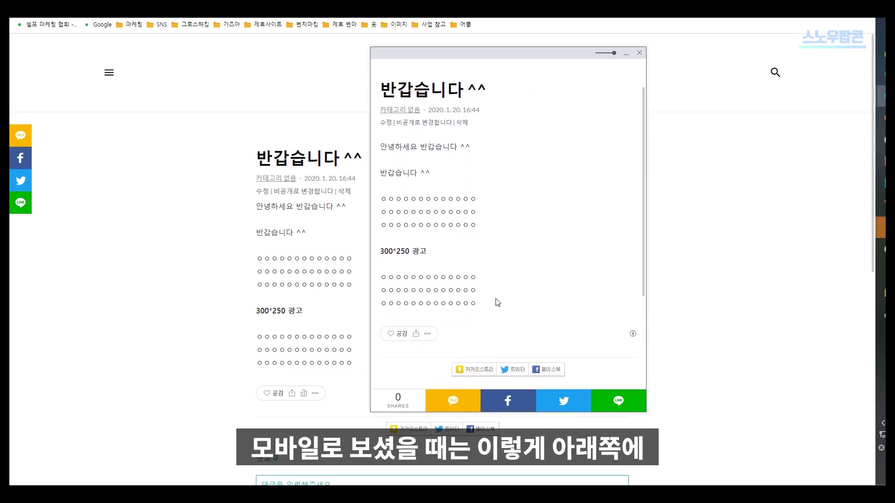
scroll(497, 308, "up", 1)
scroll(497, 308, "down", 1)
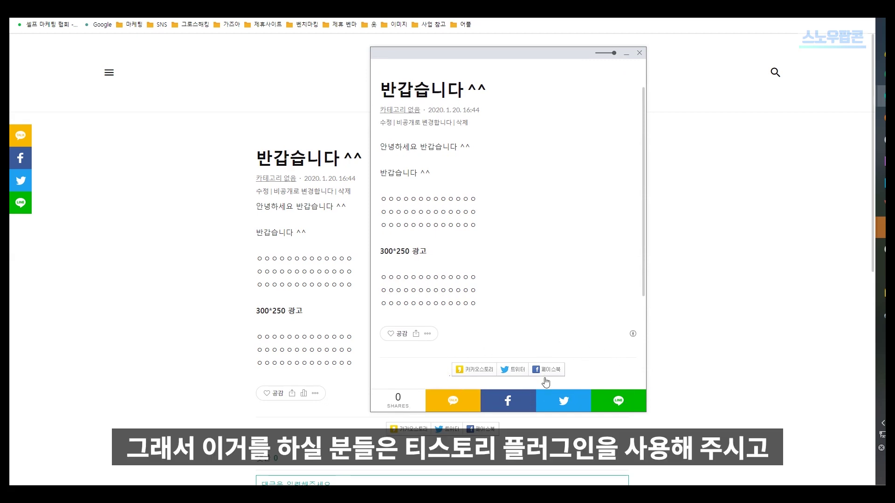
scroll(419, 270, "down", 2)
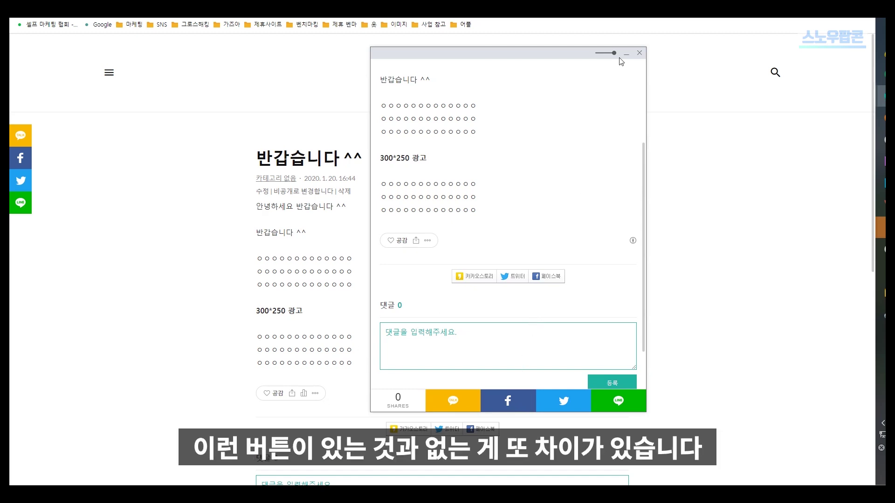
left_click(639, 53)
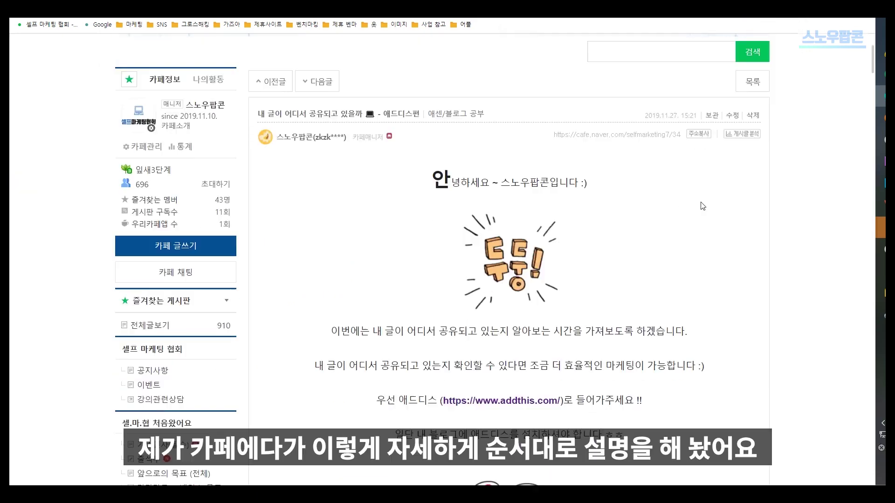
- Review the cafe post's AddThis guide from the installation instructions through the Analytics section and its example of shares per SNS
scroll(702, 239, "down", 10)
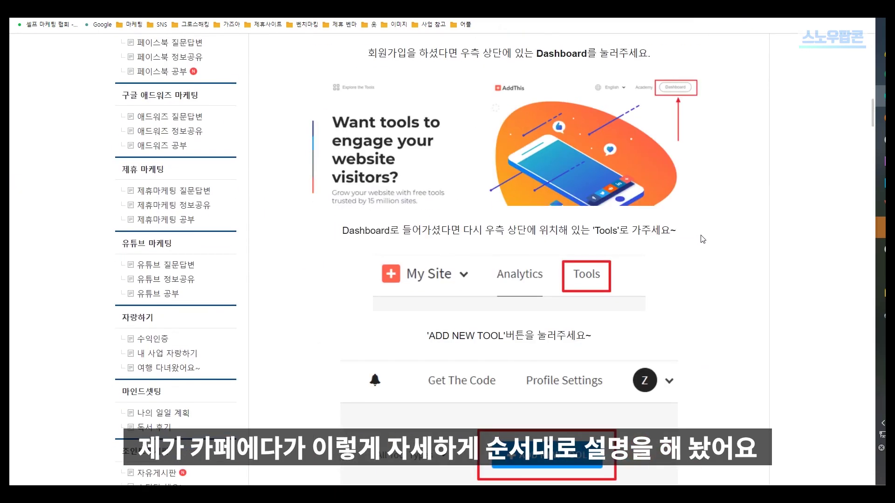
scroll(703, 239, "down", 15)
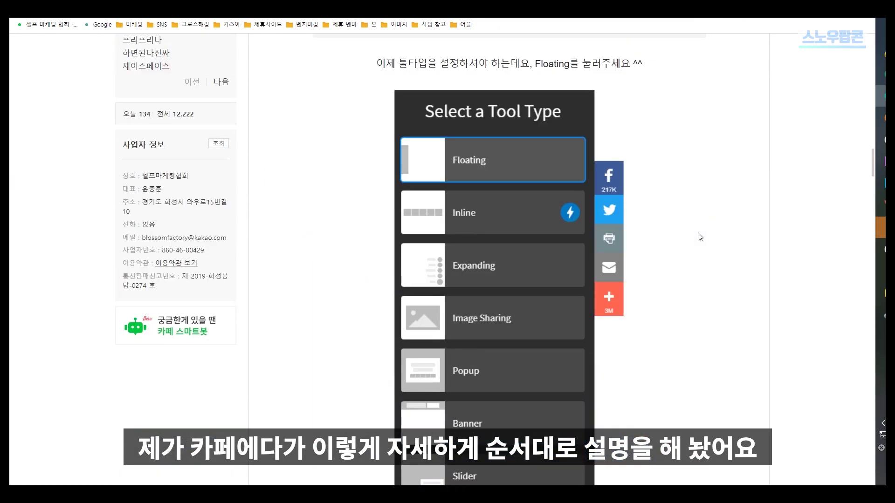
scroll(699, 237, "down", 20)
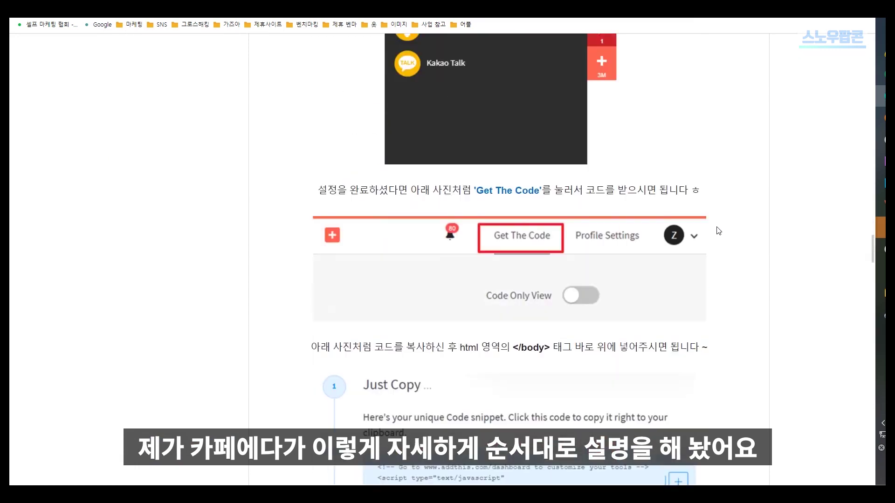
scroll(718, 231, "down", 20)
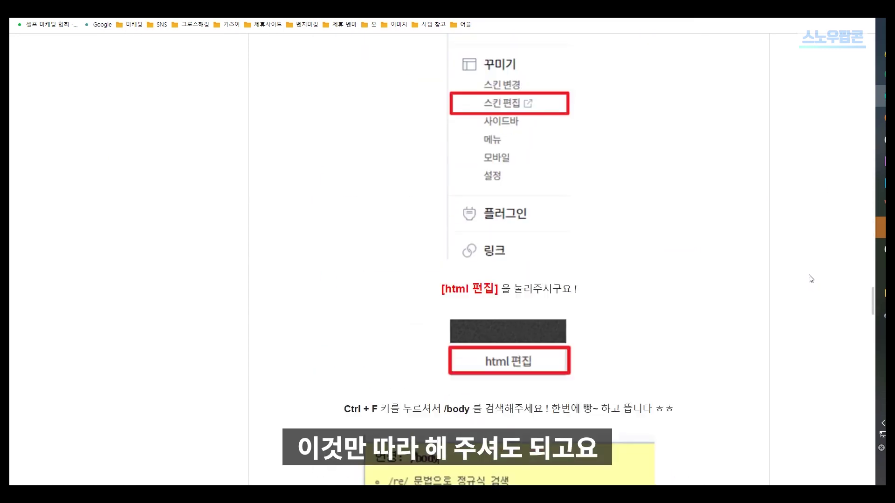
scroll(811, 279, "down", 20)
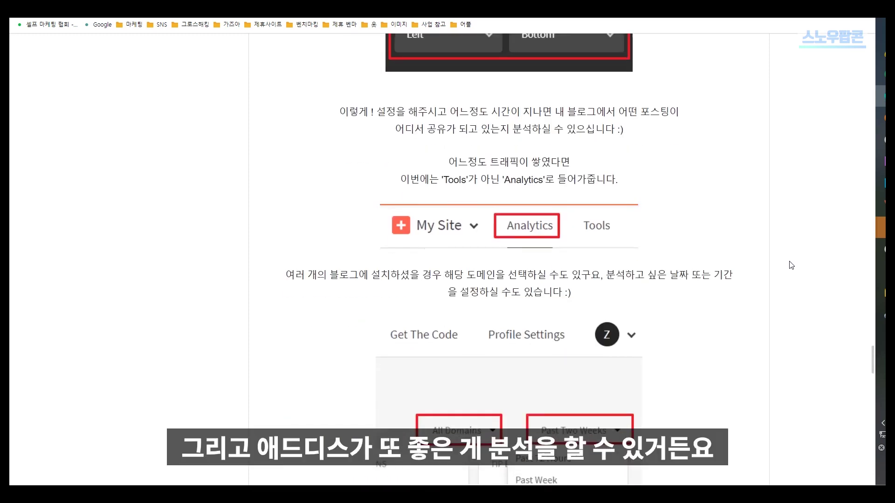
scroll(791, 263, "down", 3)
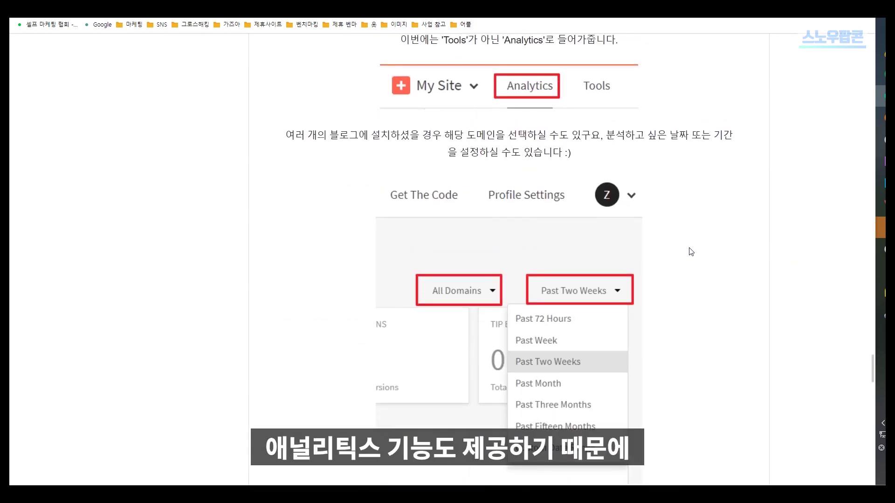
scroll(673, 281, "down", 6)
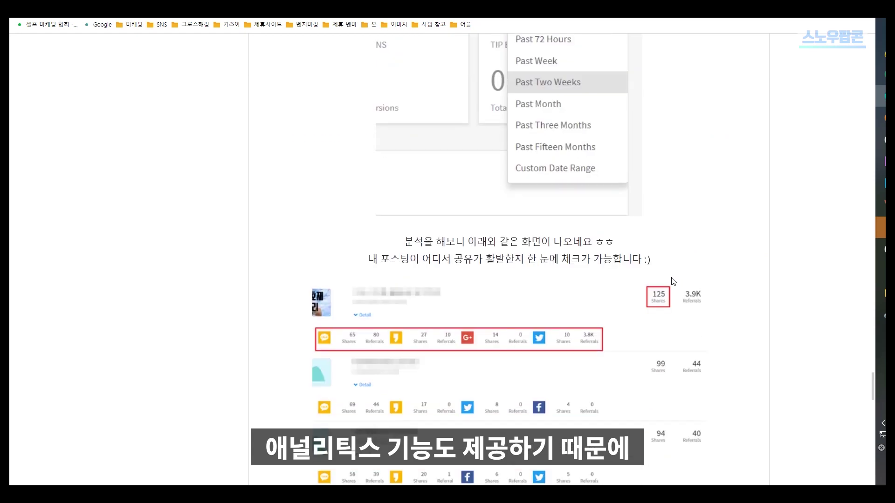
scroll(673, 281, "down", 3)
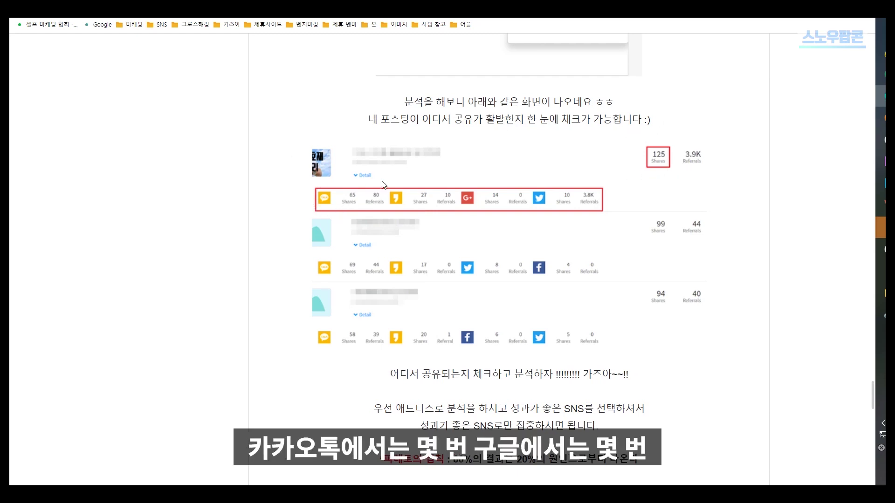
left_click(389, 206)
left_click(630, 73)
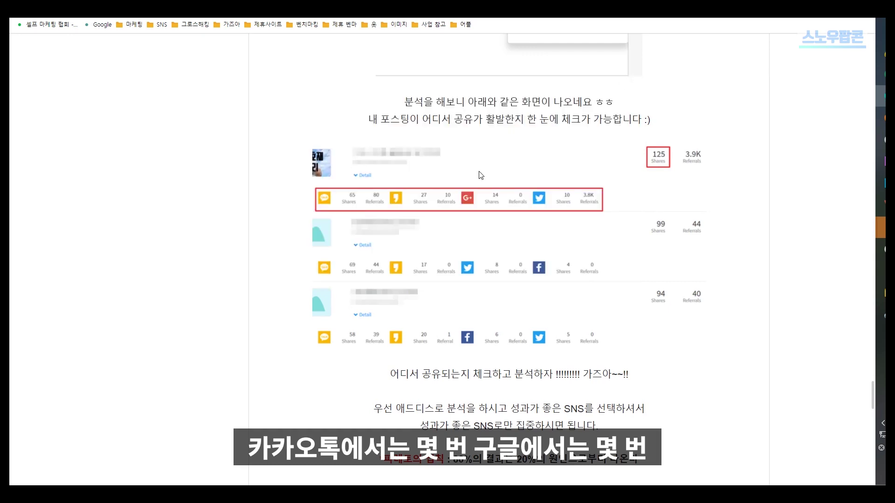